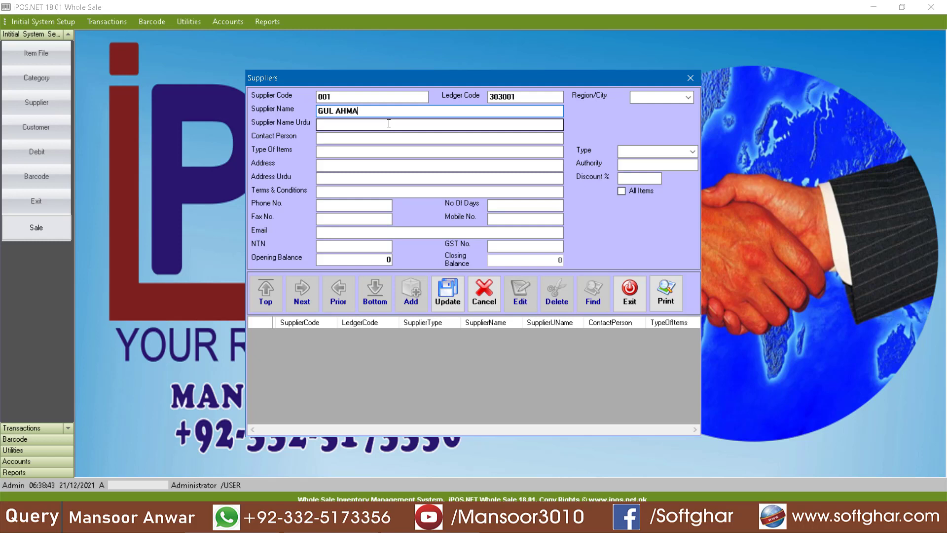
Step: Rename supplier 001 to TEST SUPPLIER and save the record
key("BackSpace")
key("BackSpace")
key("BackSpace")
key("BackSpace")
key("BackSpace")
key("BackSpace")
key("BackSpace")
key("BackSpace")
key("BackSpace")
key("BackSpace")
key("BackSpace")
type("TEST SUPPLIER")
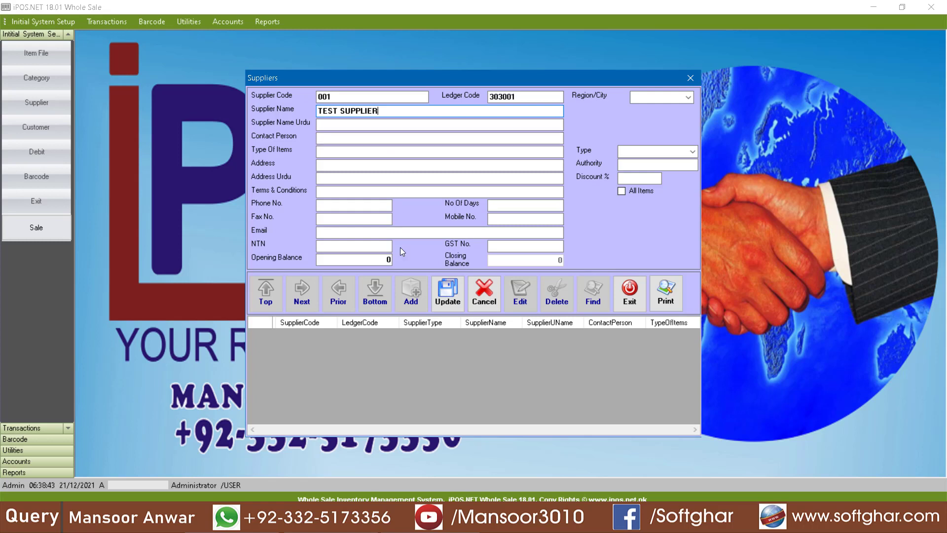
left_click(387, 260)
left_click(435, 299)
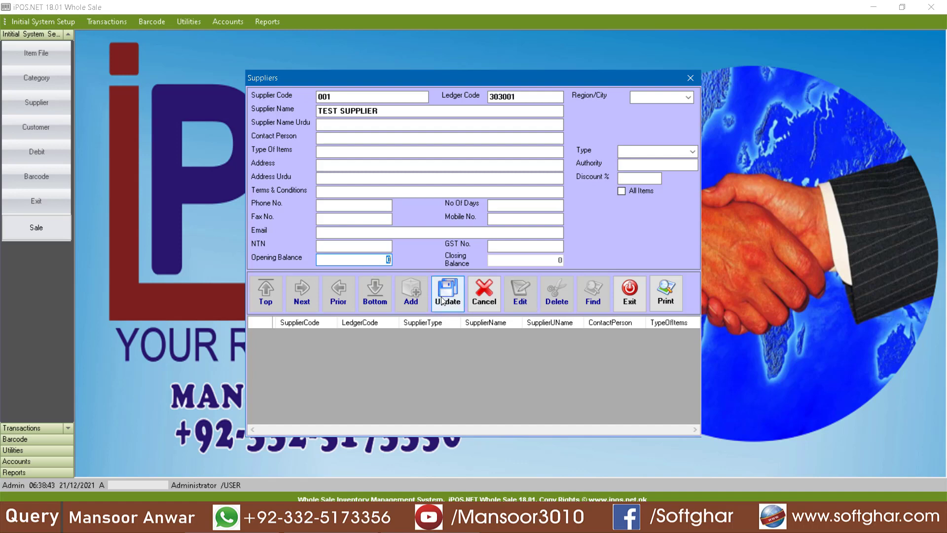
key("Return")
Step: Close the Suppliers form and start salesman record 001 in the SalesMan setup
left_click(630, 294)
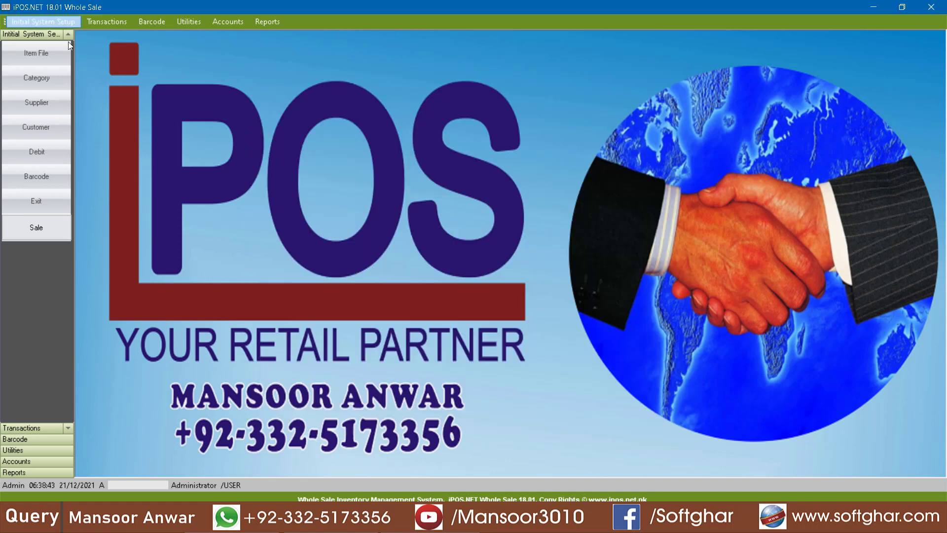
left_click(34, 21)
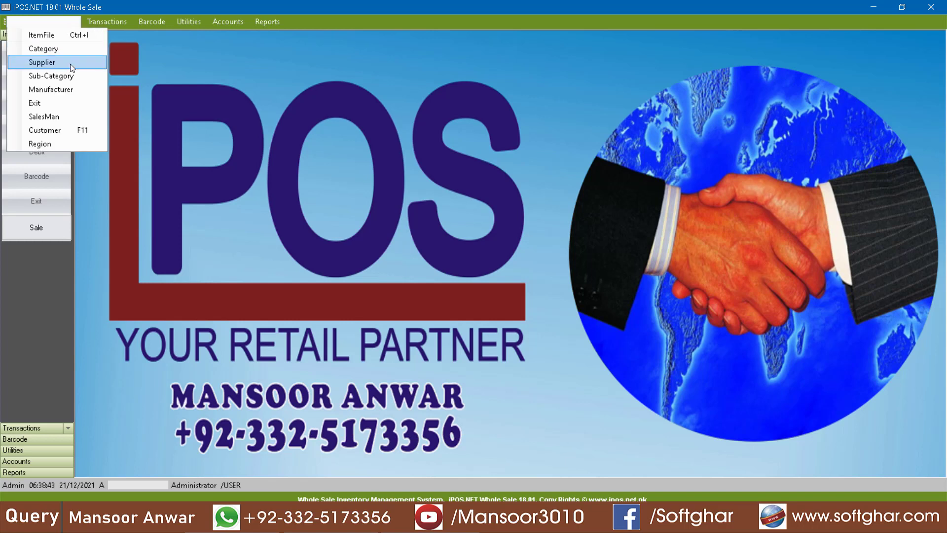
left_click(68, 118)
left_click(426, 169)
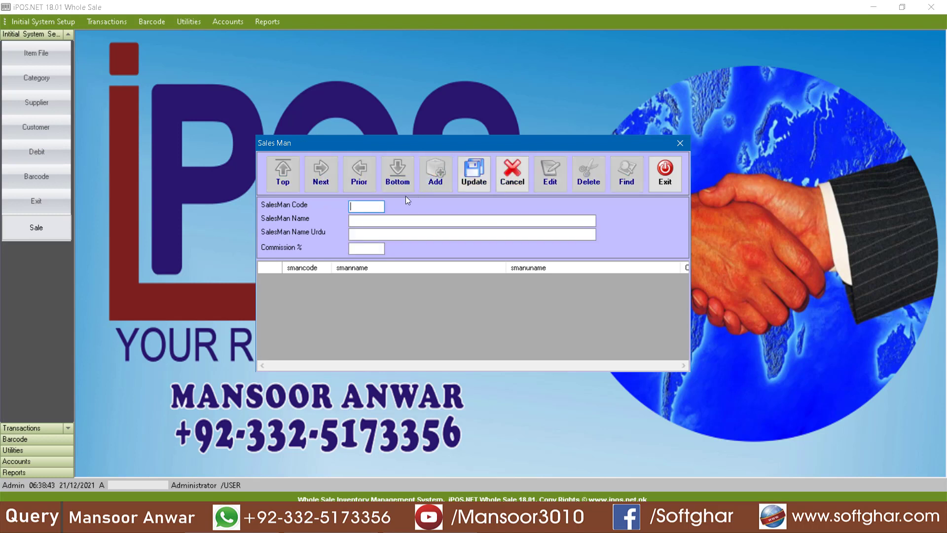
type("001")
Step: Name salesman 001 'Test Salesman', save it, and close the Sales Man form
left_click(375, 223)
type("test")
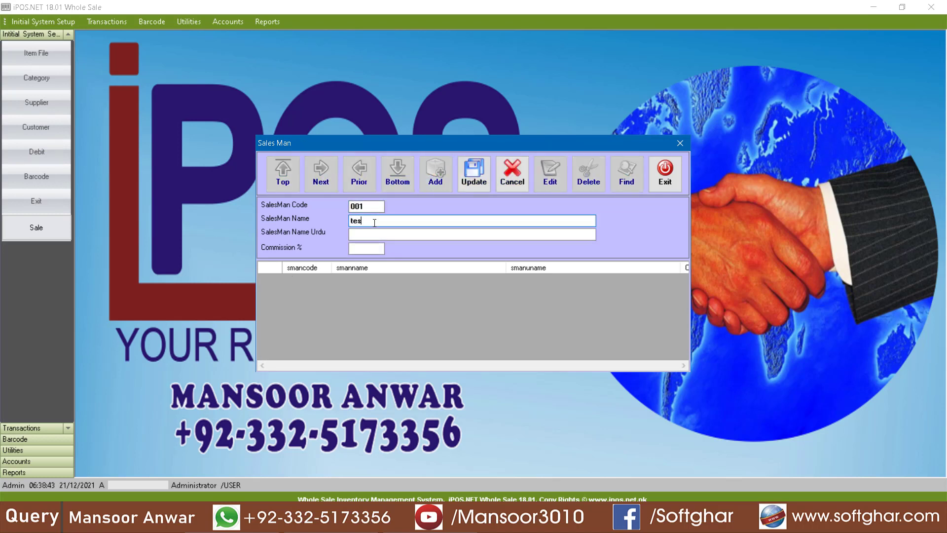
key("BackSpace")
key("BackSpace")
key("BackSpace")
type("est Salesman")
left_click(473, 174)
left_click(665, 173)
left_click(54, 22)
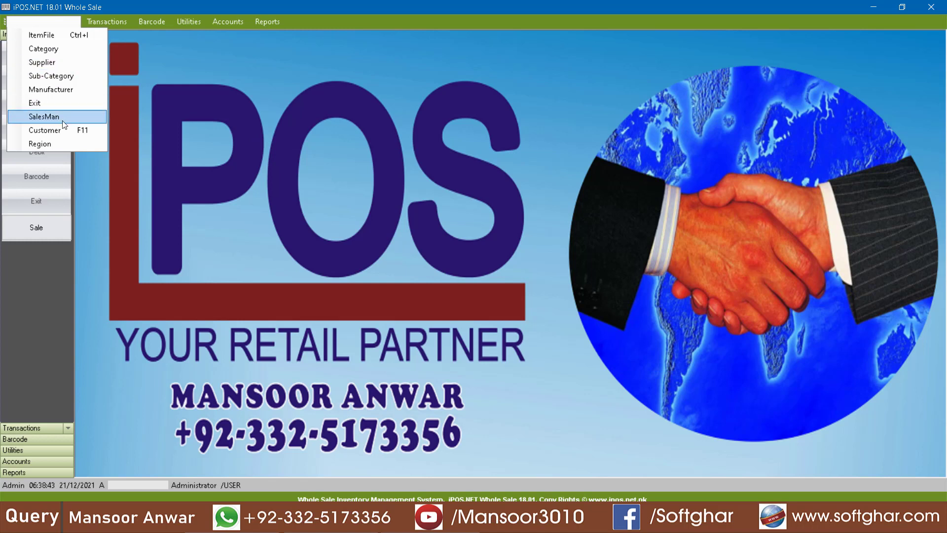
Step: Add regions 001 ABBOTTABAD and 002 HARIPUR
left_click(62, 144)
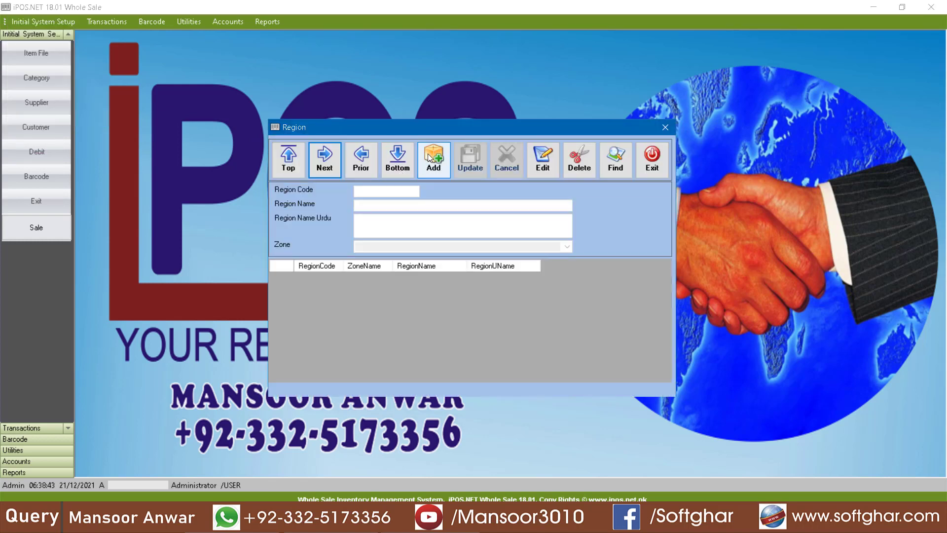
left_click(432, 157)
type("1")
key("Tab")
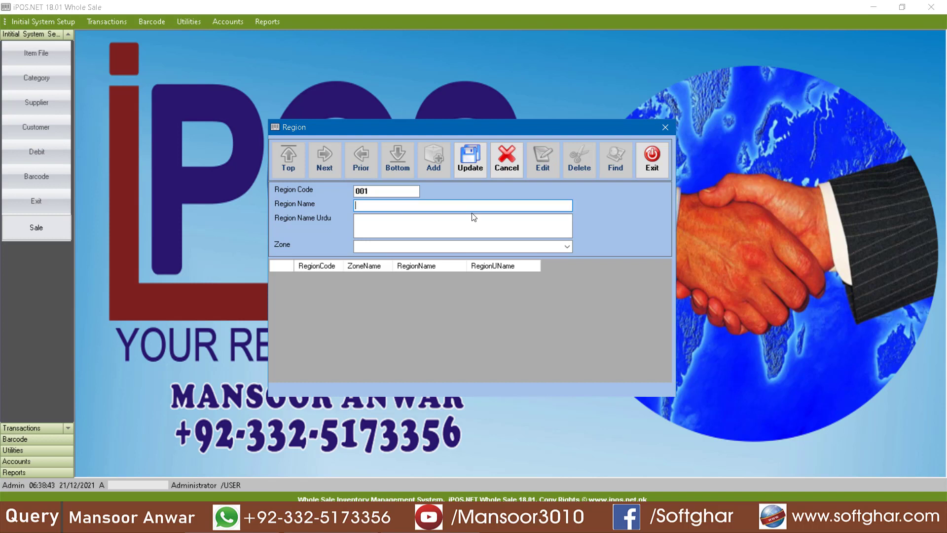
type("ABBOTTABAD")
left_click(470, 157)
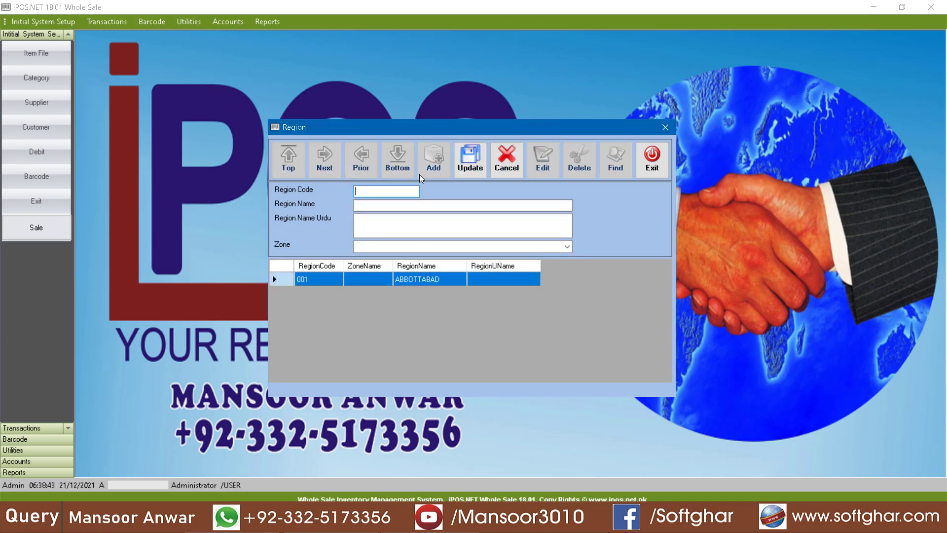
type("002")
key("Tab")
type("HARIPUR")
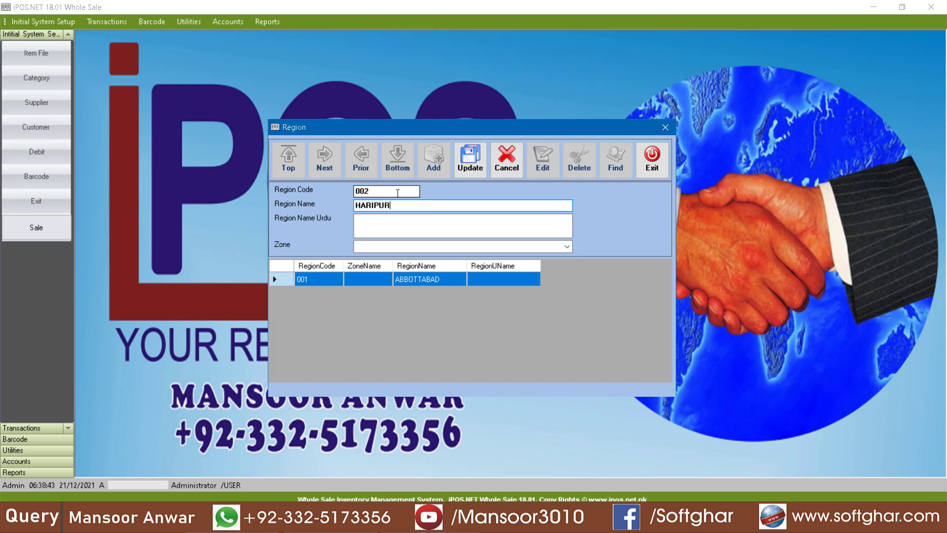
key("Return")
Step: Add regions 003 RAWALPINDI and 004 ISLAMABAD, close Region, and open the Customers form
type("003")
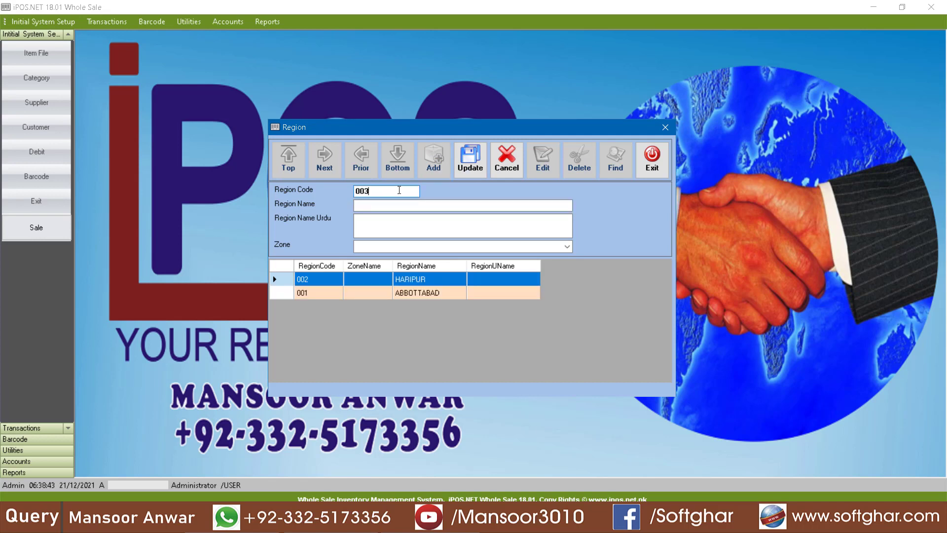
key("Tab")
type("RAWAL")
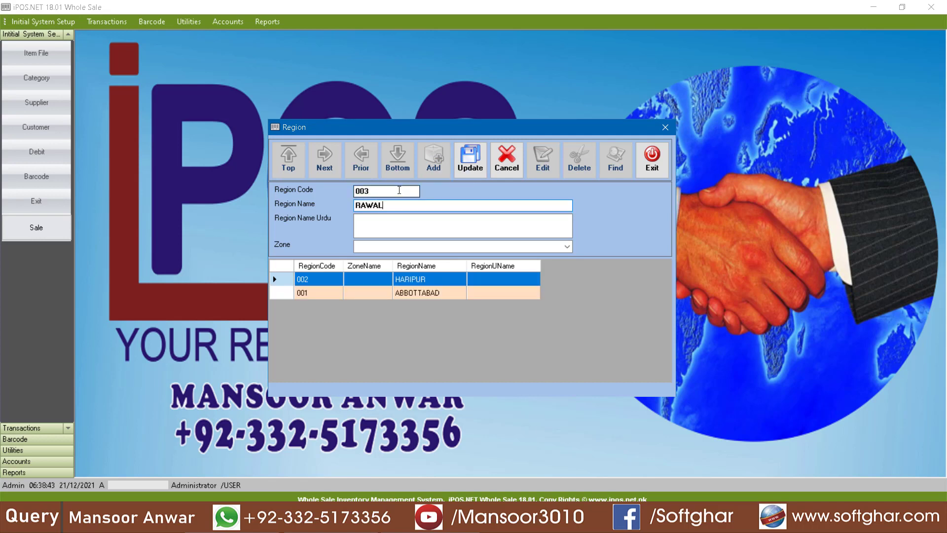
type("PINDI")
key("Return")
key("Return")
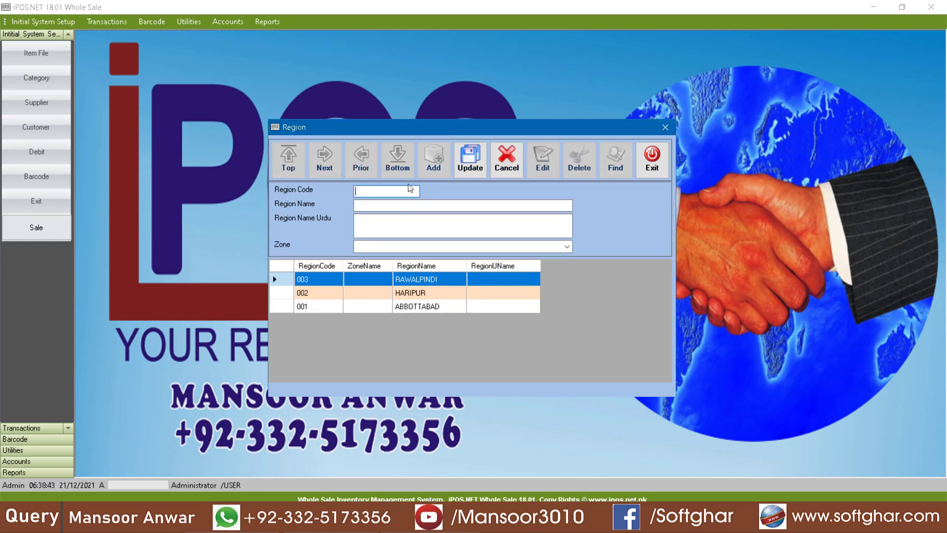
type("004")
key("Tab")
type("ISL")
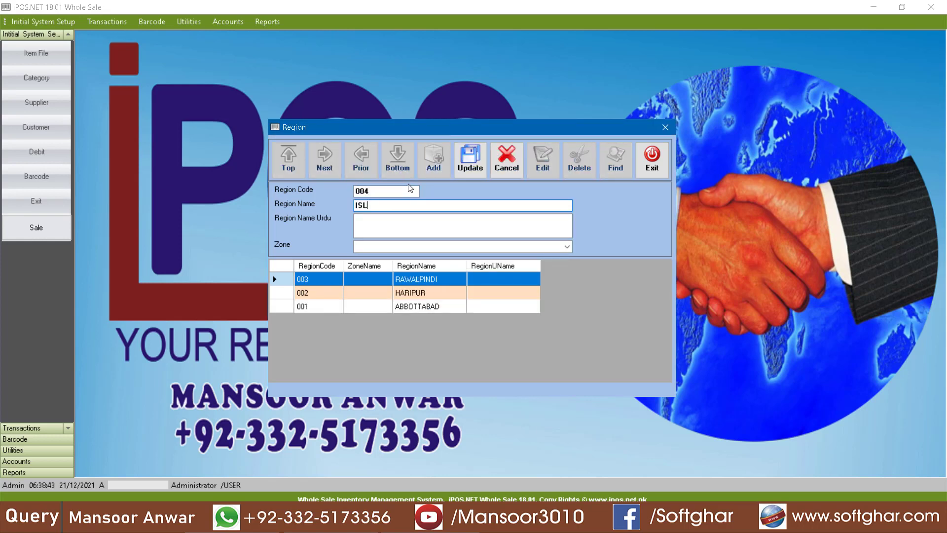
type("AMABAD")
left_click(470, 159)
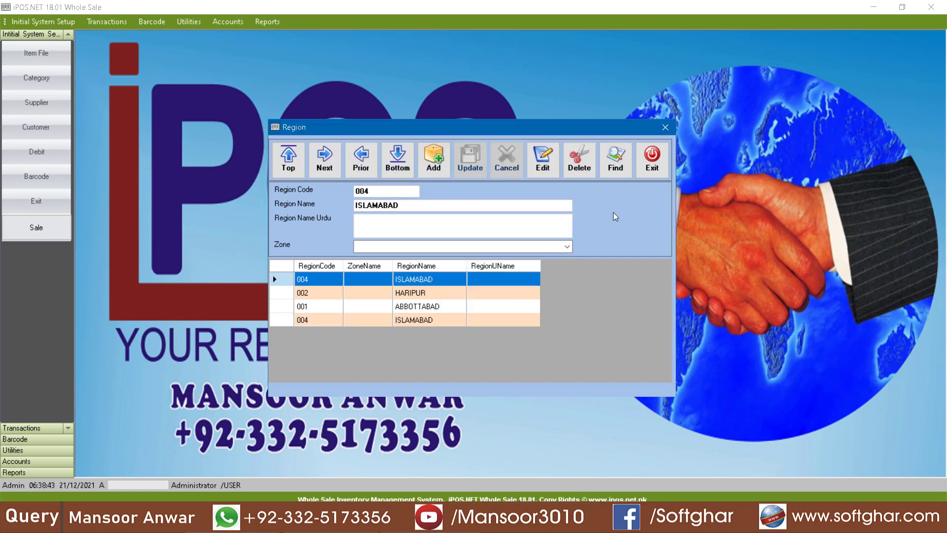
left_click(656, 171)
left_click(35, 22)
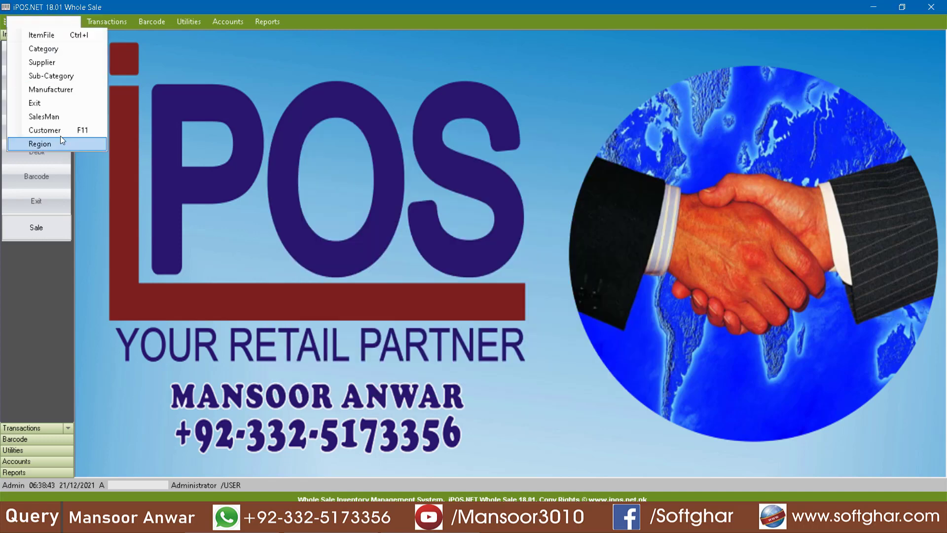
left_click(257, 203)
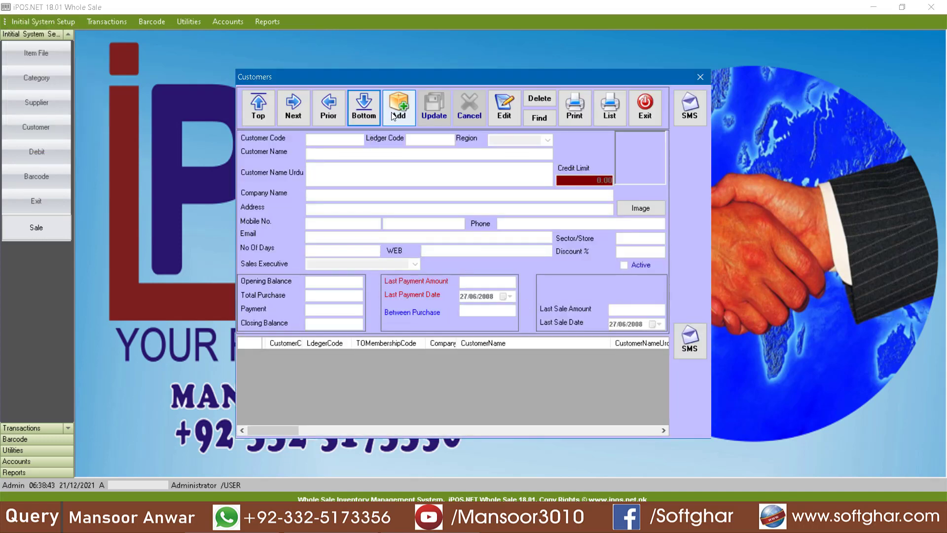
Step: Start customer 1001 named ANSARI FABRICS LALKURTI RWP in region RAWALPINDI
key("Return")
type("1001")
key("Return")
key("Return")
key("Return")
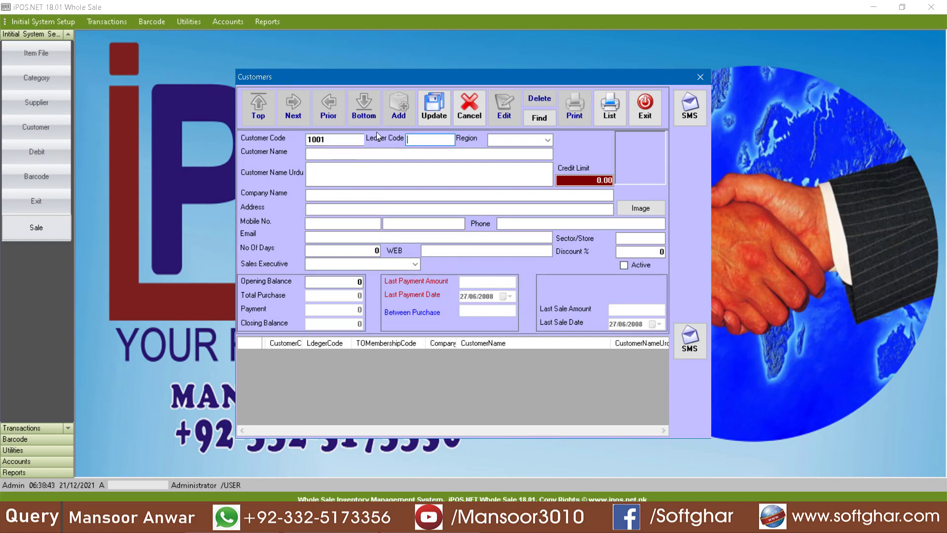
key("Return")
type("AN")
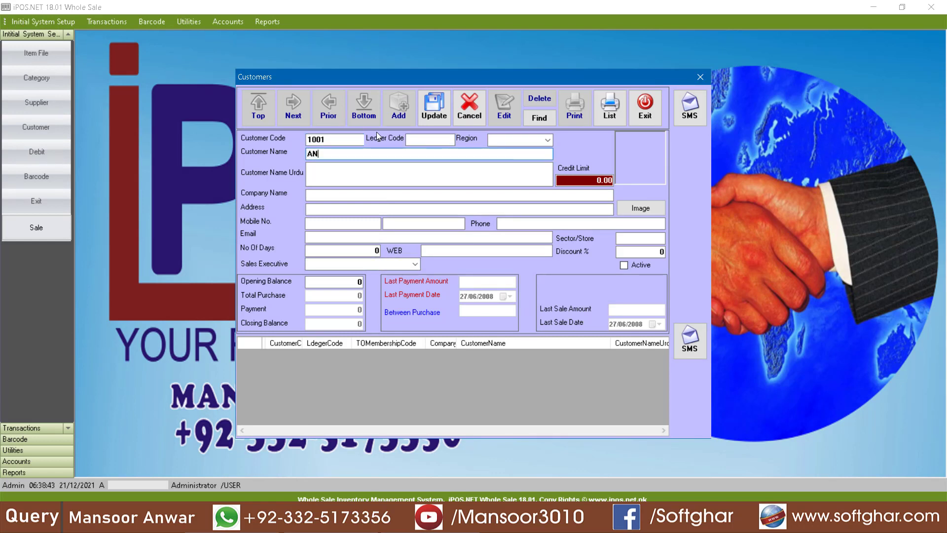
type("SARI FABRICS LALKURTI RWP")
key("Return")
left_click(547, 140)
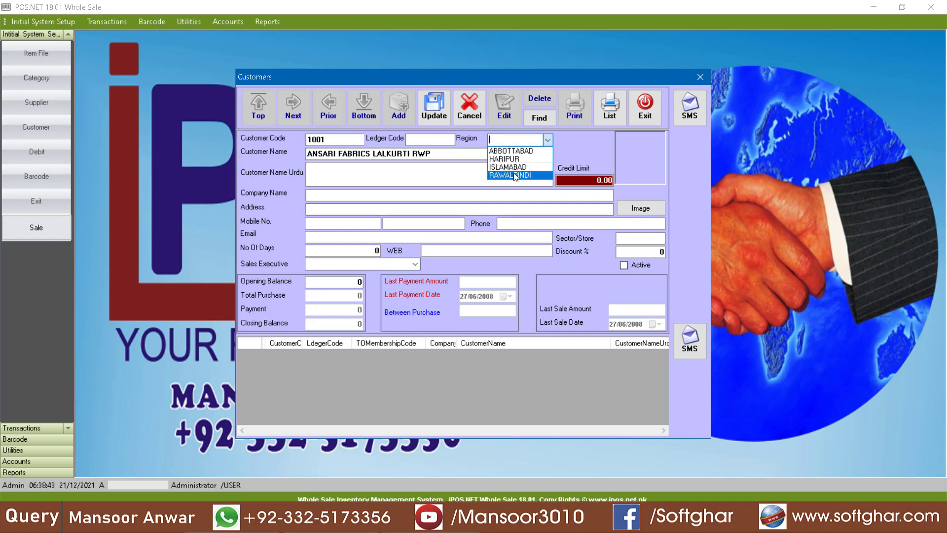
left_click(515, 176)
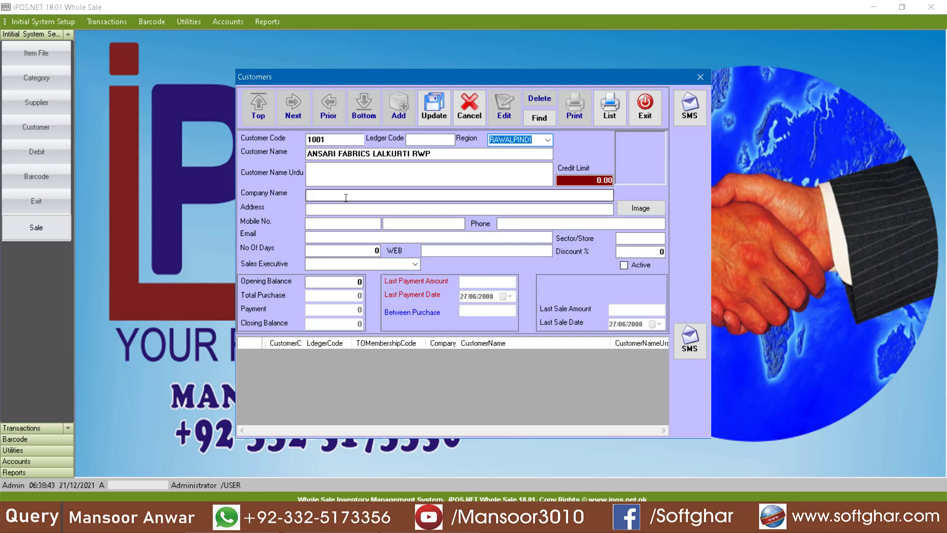
Step: Enter the customer's mobile number and 715 credit days
left_click(335, 225)
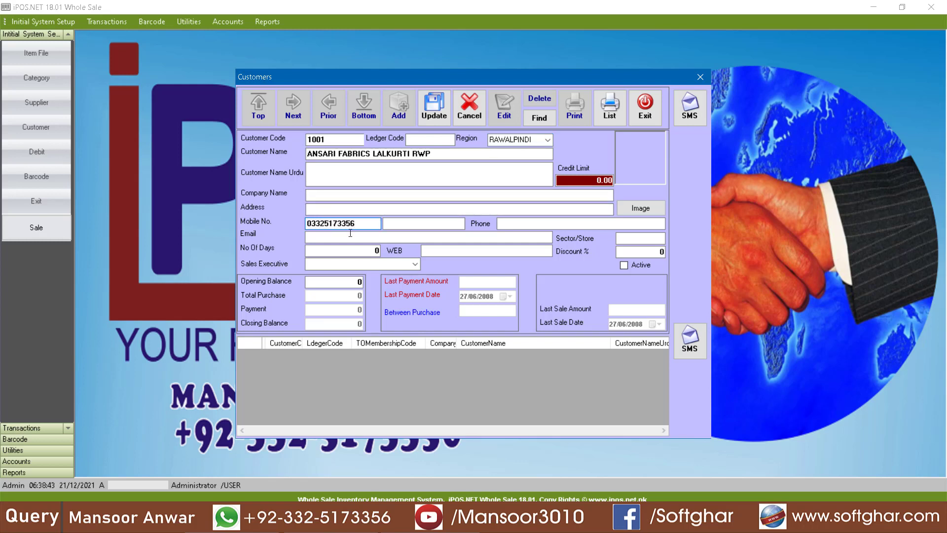
left_click(420, 225)
left_click(500, 223)
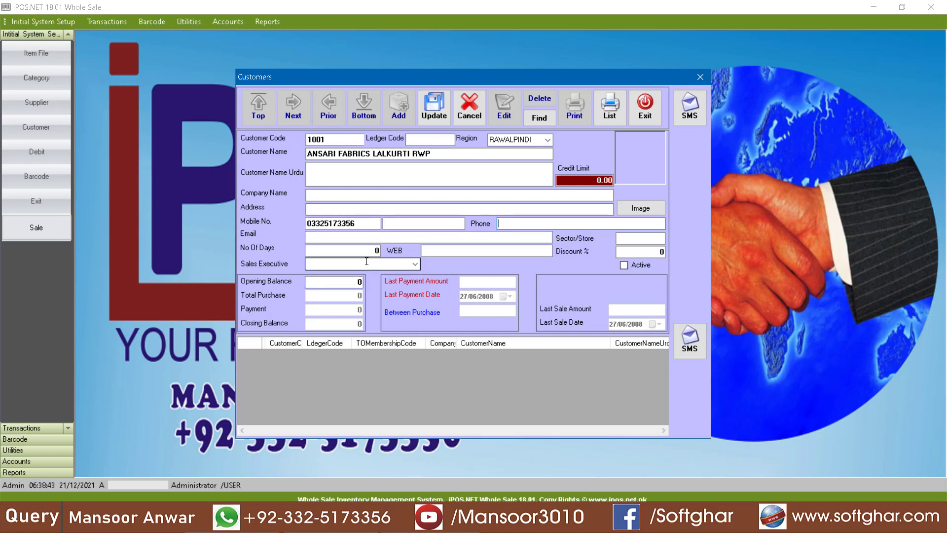
left_click(345, 250)
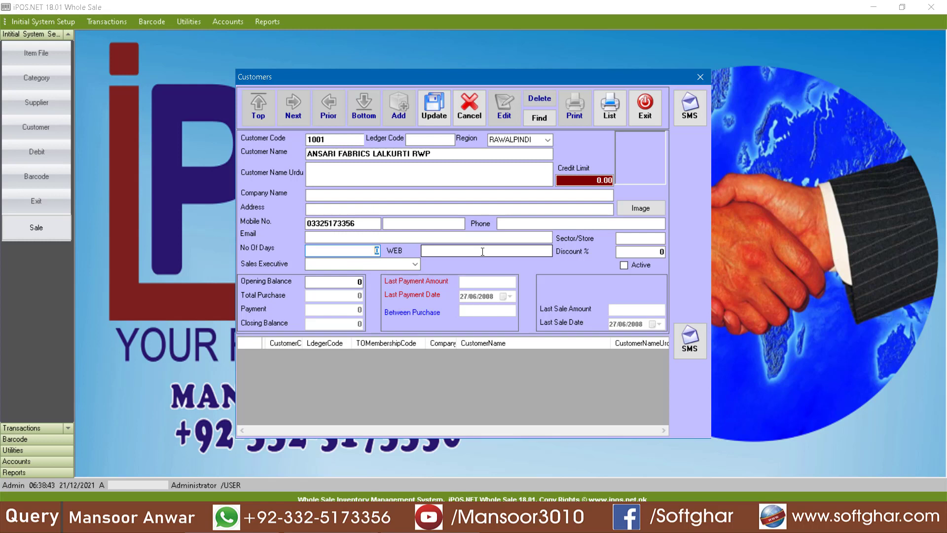
type("7")
type("15")
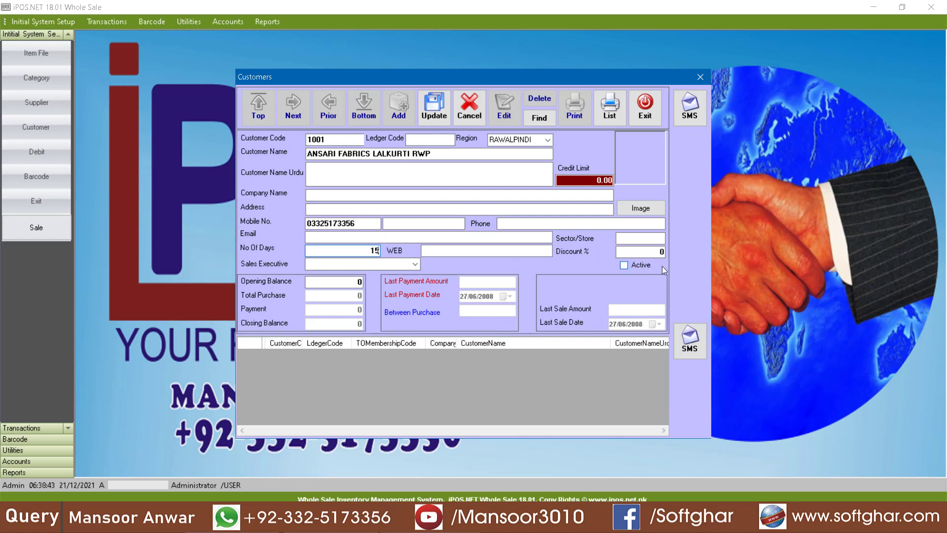
key("Tab")
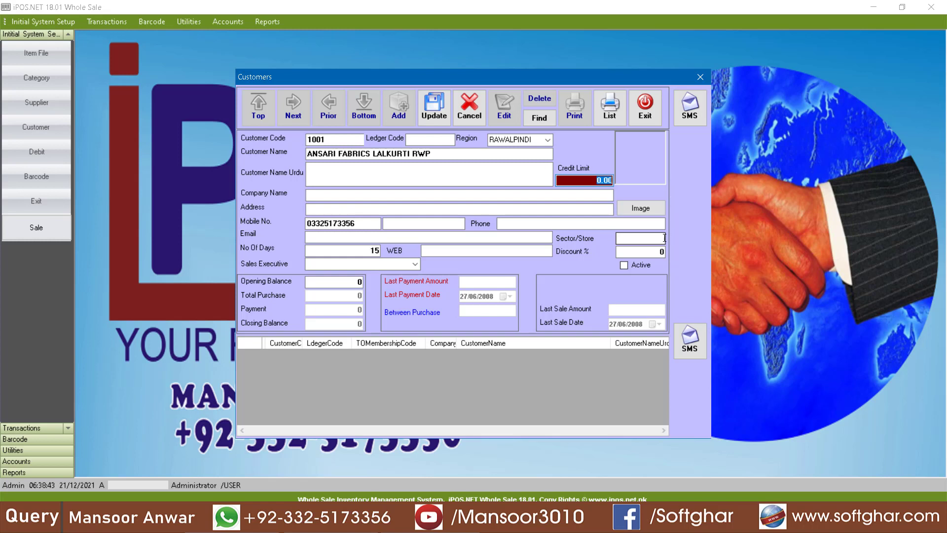
Step: Set sector/store 0000 and opening balance -17500, then save the customer
left_click(649, 238)
type("0000")
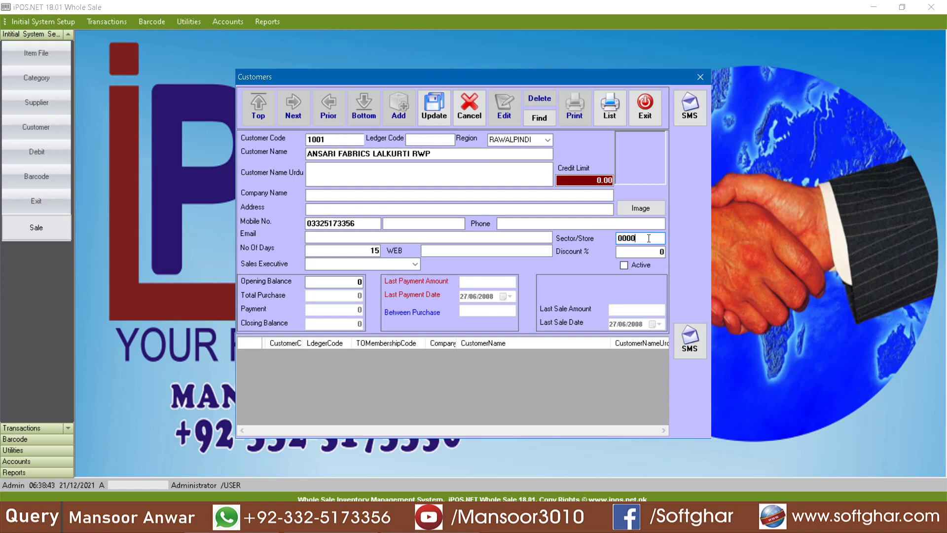
key("Tab")
key("Tab")
key("Tab")
key("Tab")
key("BackSpace")
type("-17500")
left_click(474, 173)
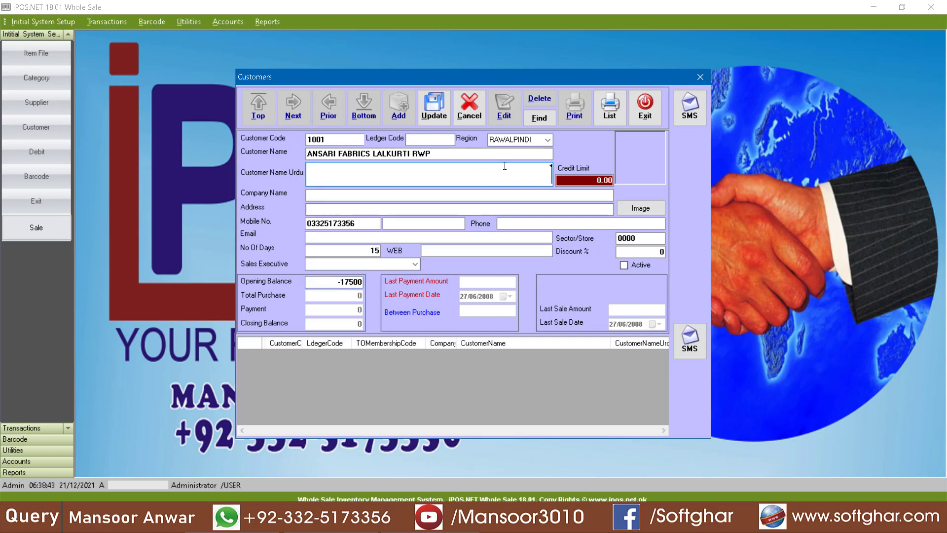
left_click(436, 114)
left_click(438, 117)
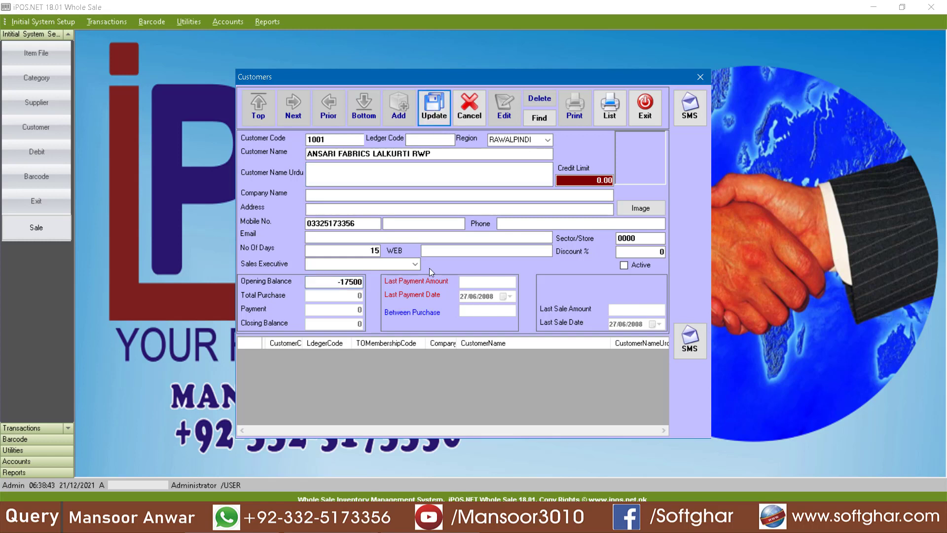
key("Return")
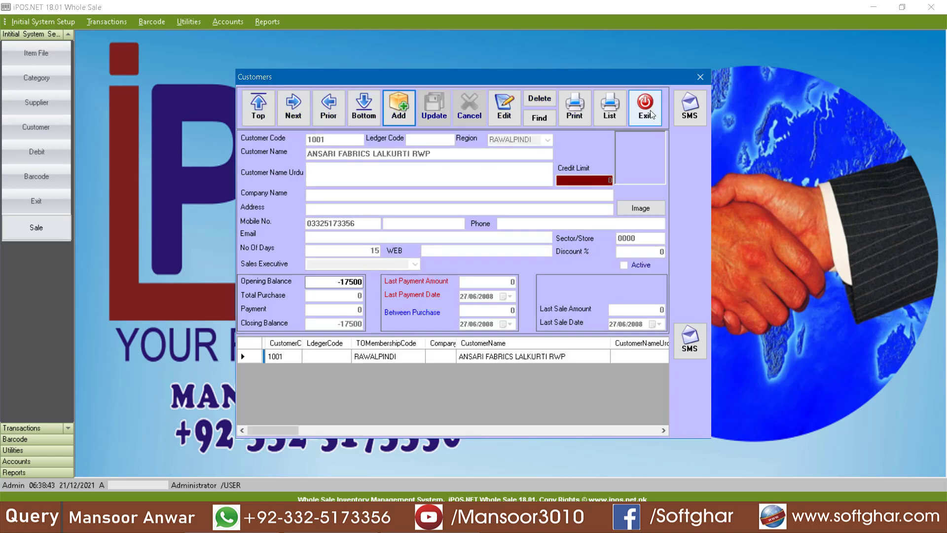
Step: Add ledger code 101001 to customer 1001, save it, and start a new customer entry
left_click(422, 140)
type("101001")
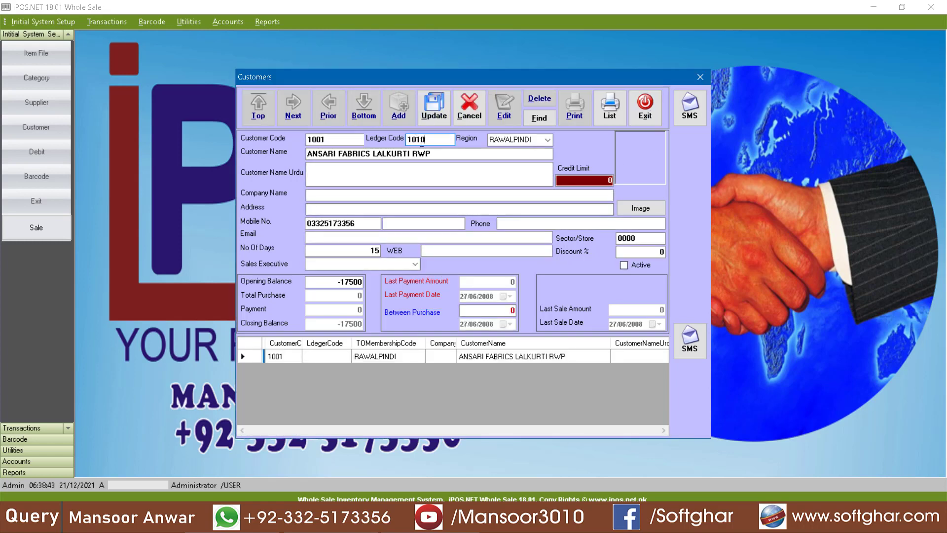
left_click(435, 117)
key("Return")
left_click(407, 116)
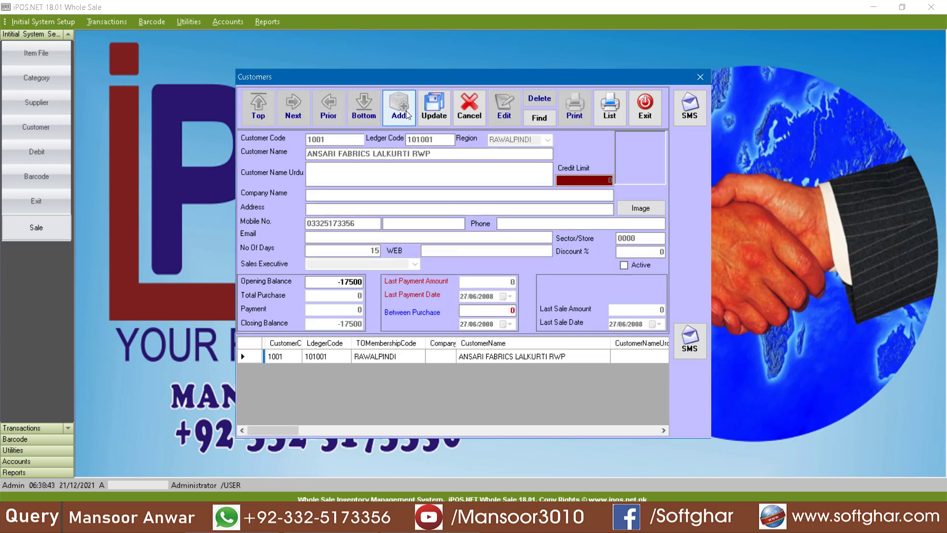
type("1001")
key("Return")
Step: Save customer 1002 FASHION COLLECTION G9 ISB in ISLAMABAD with ledger code 101002
key("Return")
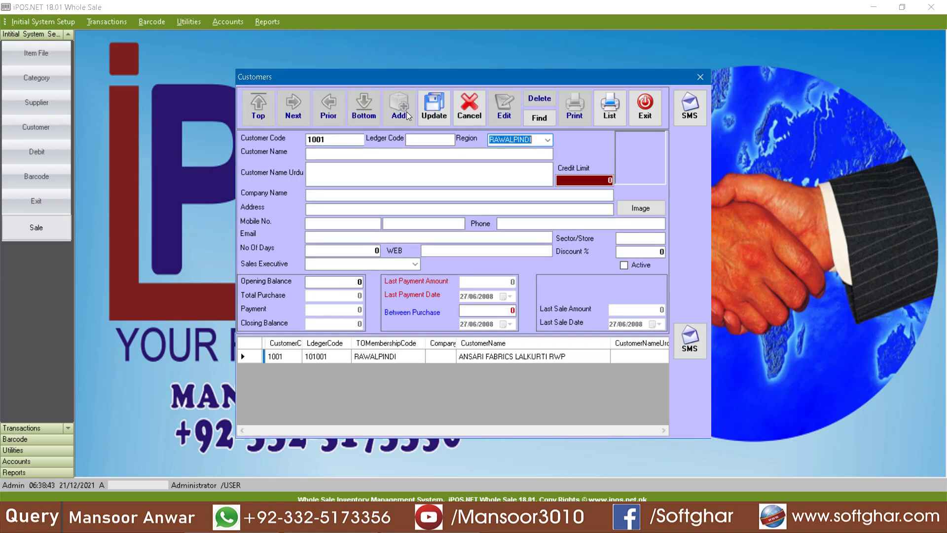
key("Return")
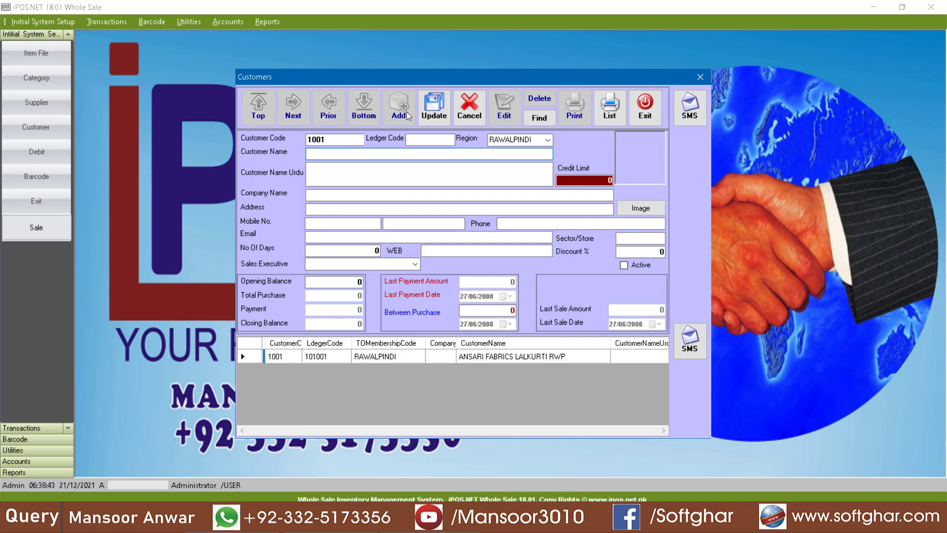
type("FASHION COLLECTION G9 I")
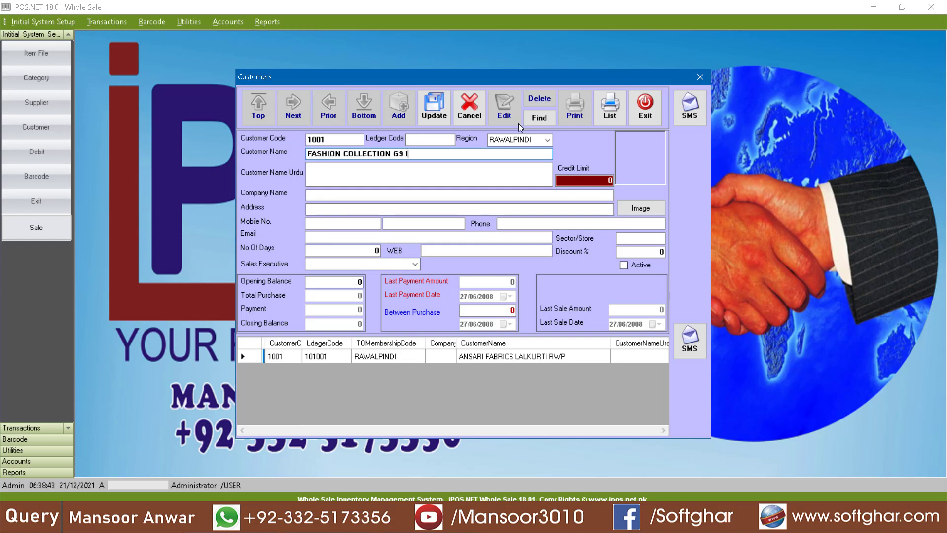
type("SB")
left_click(546, 140)
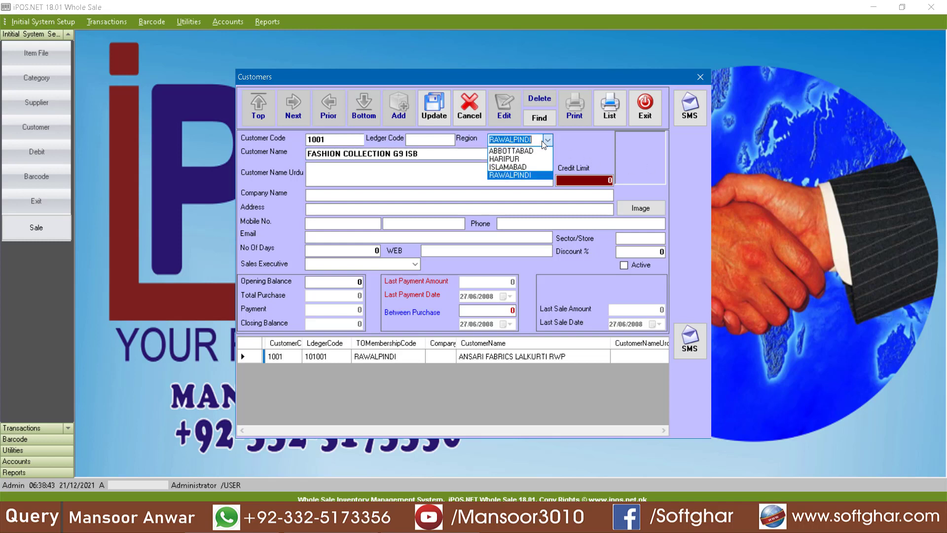
left_click(507, 168)
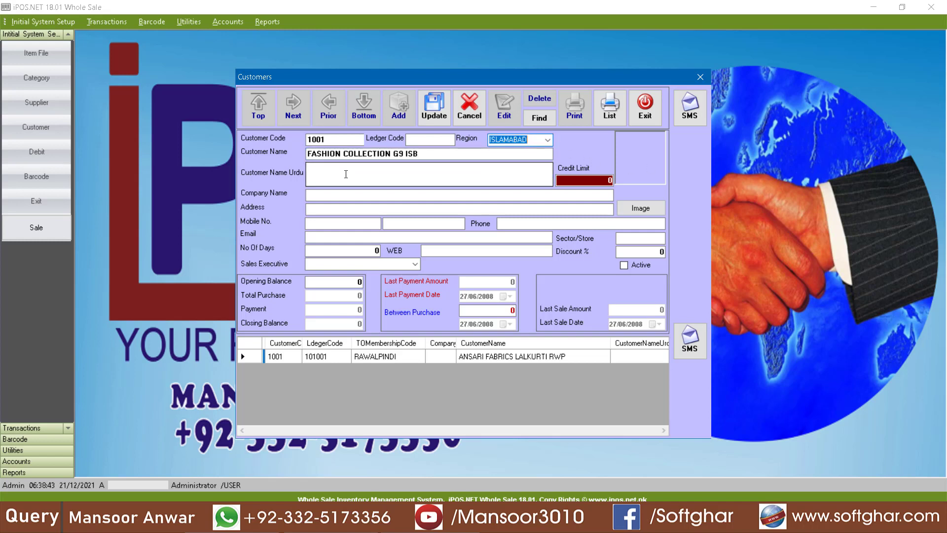
left_click(427, 140)
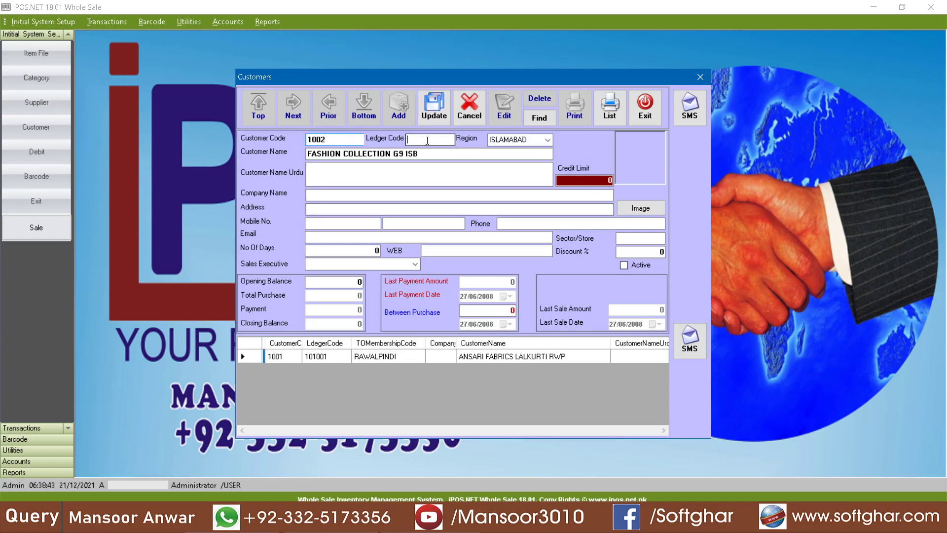
type("101002")
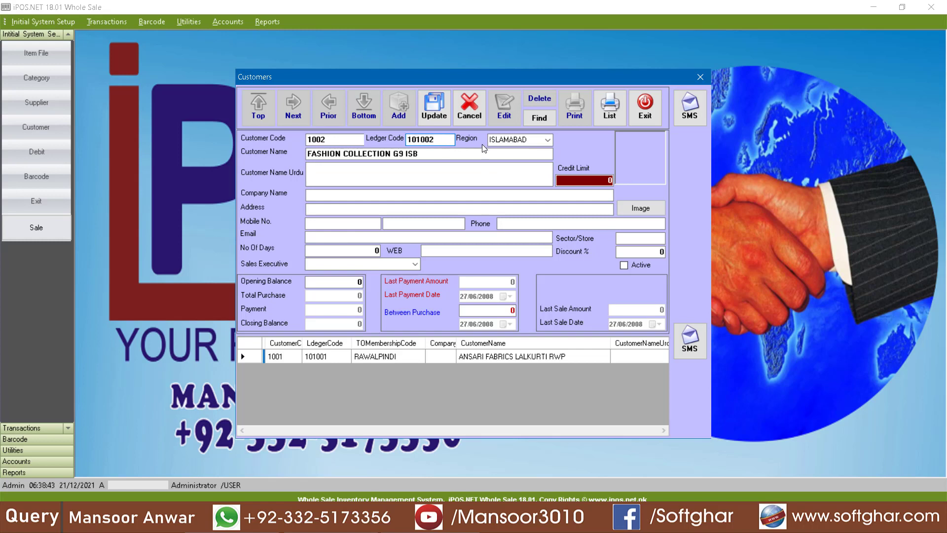
left_click(434, 108)
Step: Start customer 1003 with ledger code 101003 in region HARIPUR
left_click(398, 116)
type("1003")
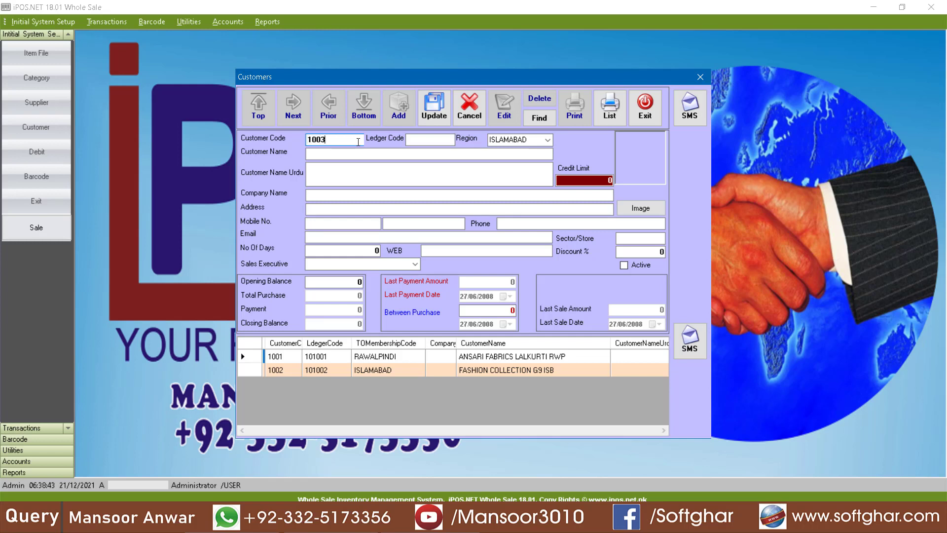
key("Tab")
type("101003")
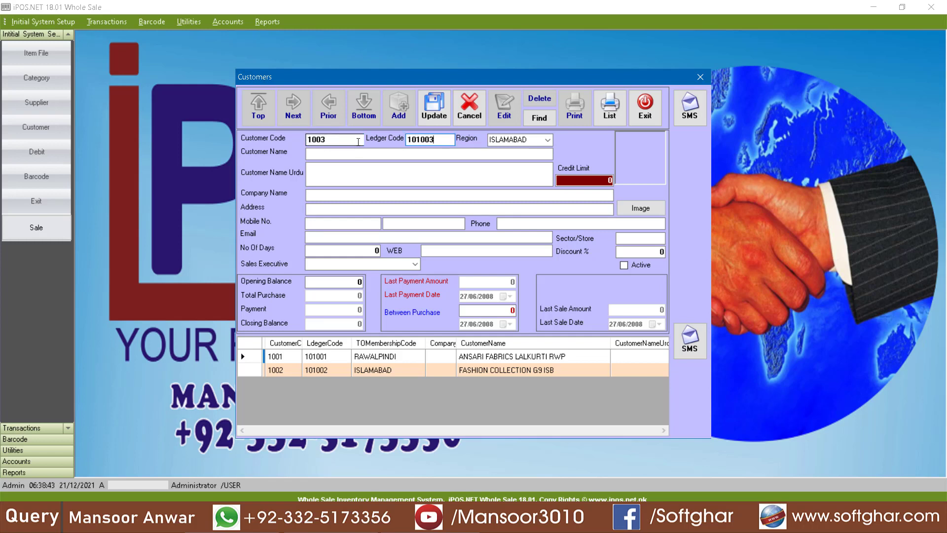
key("Tab")
key("h")
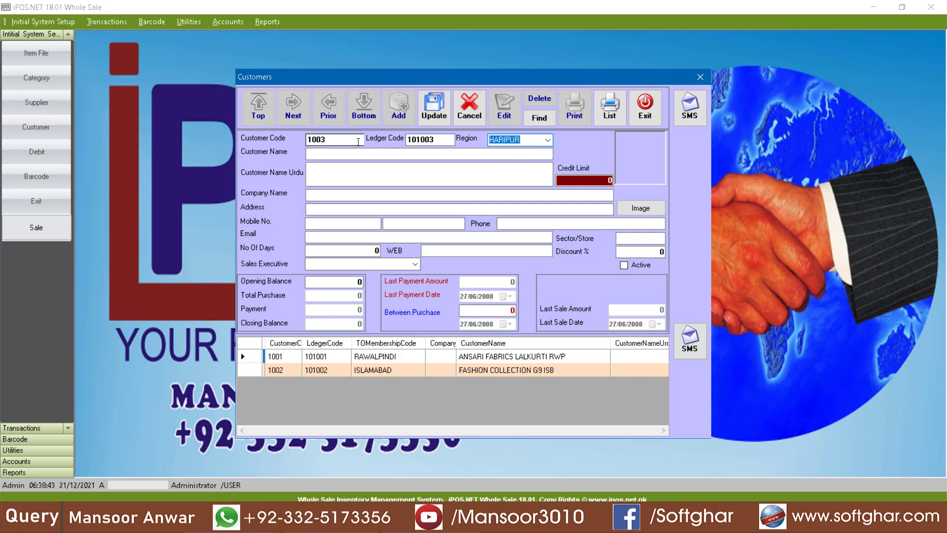
Step: Name customer 1003 SUNDUS FABRICS HARIPUR and save it
left_click(380, 152)
type("SUNDA")
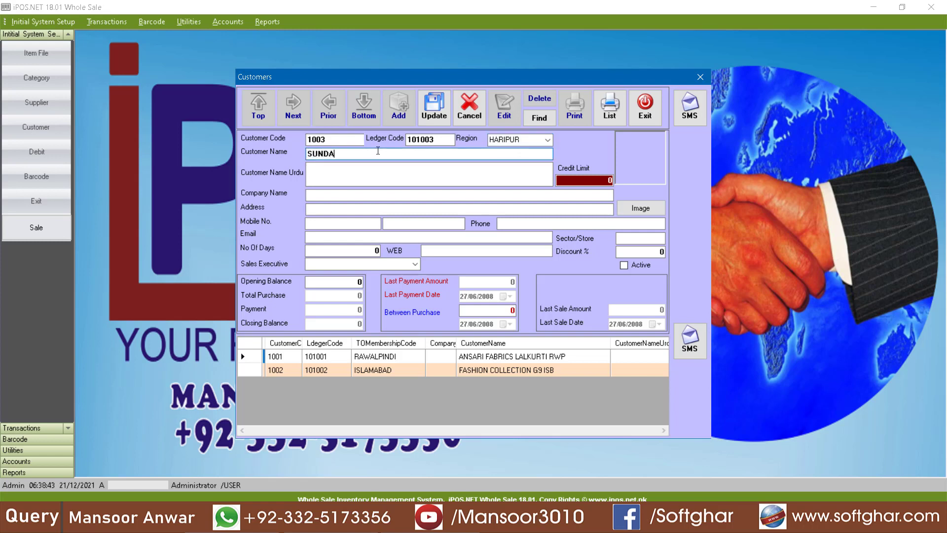
type("S")
key("BackSpace")
key("BackSpace")
type("US FABRICS HARIPUR")
key("BackSpace")
key("BackSpace")
key("BackSpace")
type("IPUR")
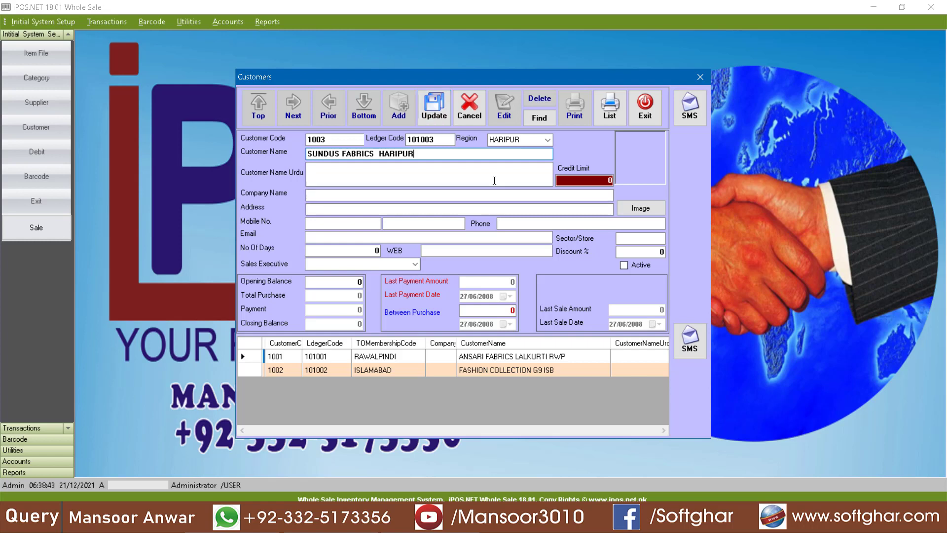
left_click(434, 107)
key("Return")
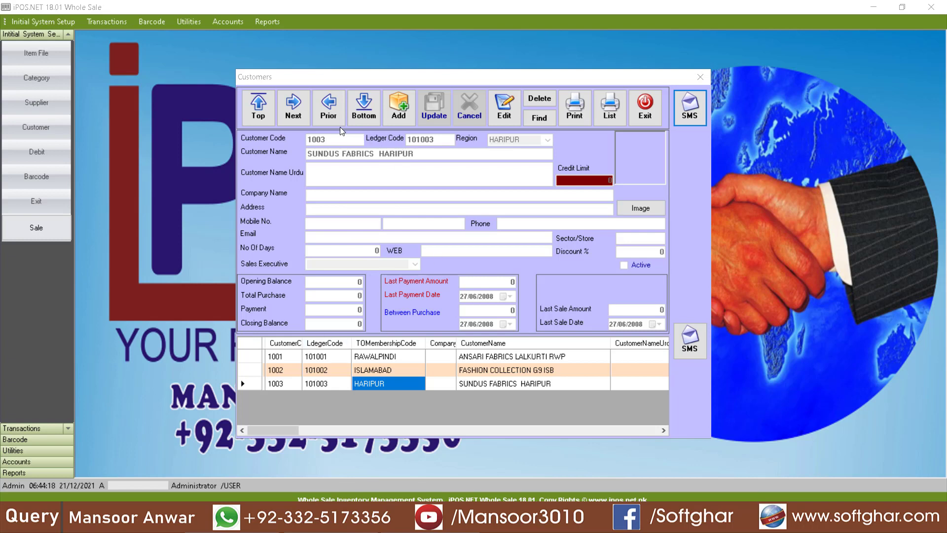
Step: Edit customer 1003, review its name, ledger code and opening balance, and update it
left_click(504, 107)
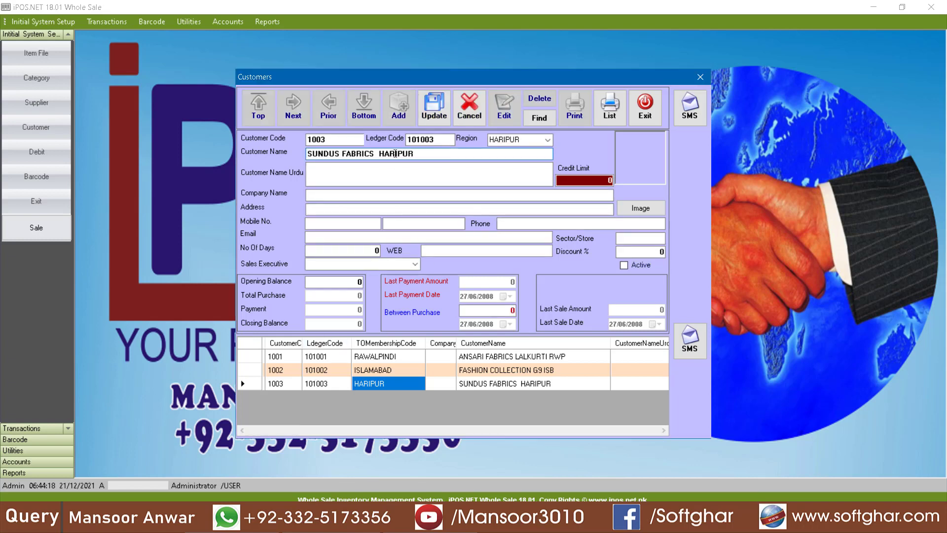
left_click_drag(346, 154, 506, 141)
left_click(420, 140)
left_click(326, 282)
left_click(325, 140)
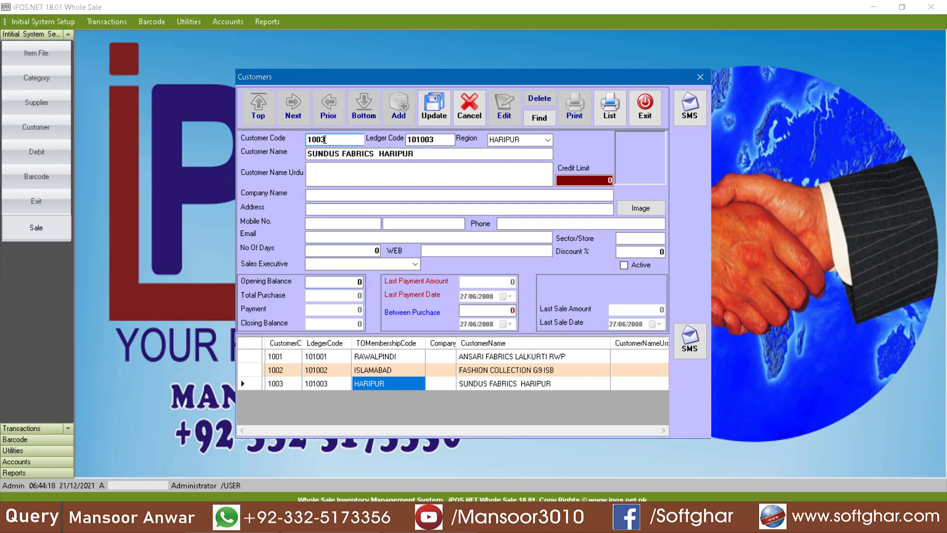
left_click(434, 108)
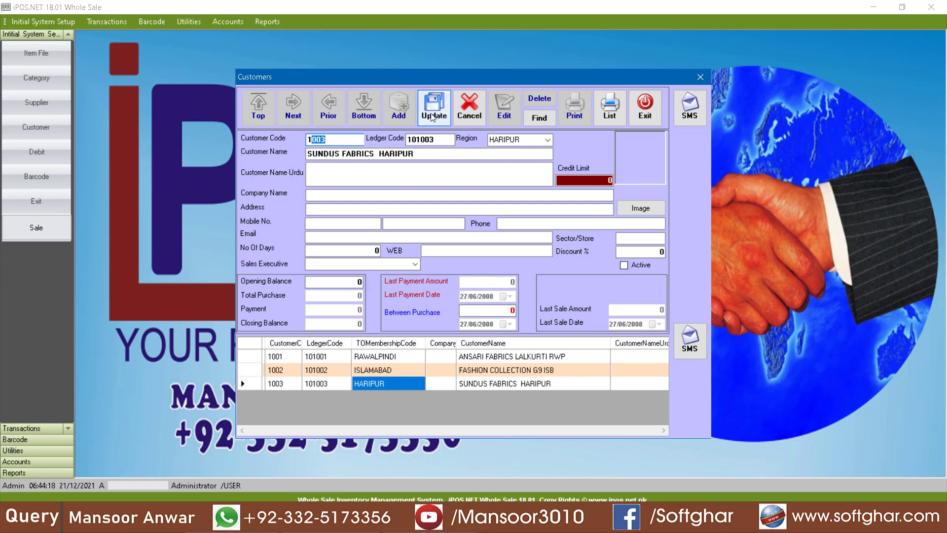
left_click(486, 304)
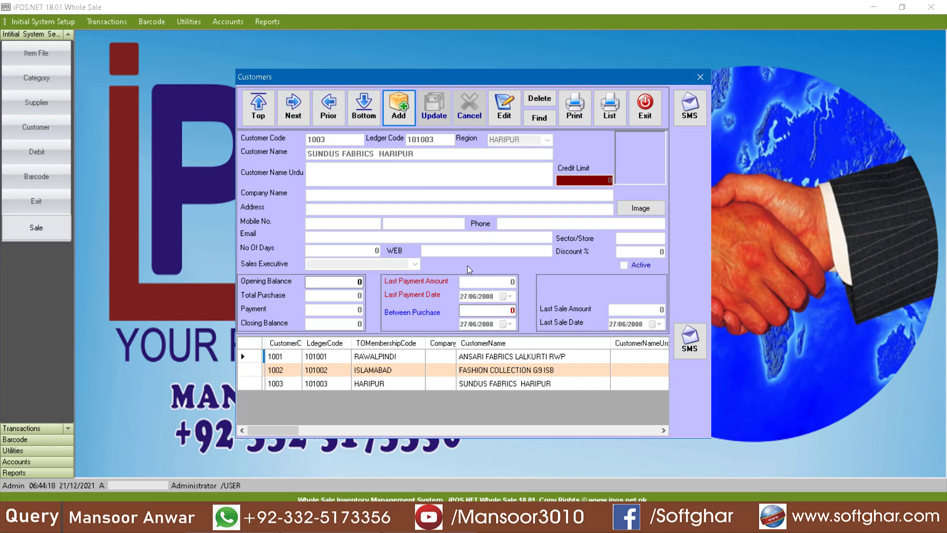
Step: Preview the customer list for city RAWALPINDI, close it, then choose Delete on the current customer
left_click(611, 107)
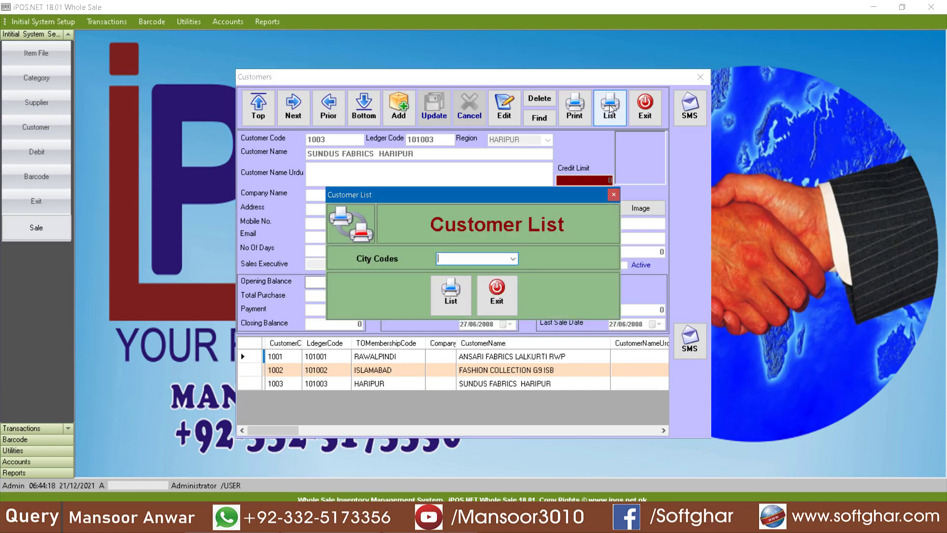
left_click(513, 259)
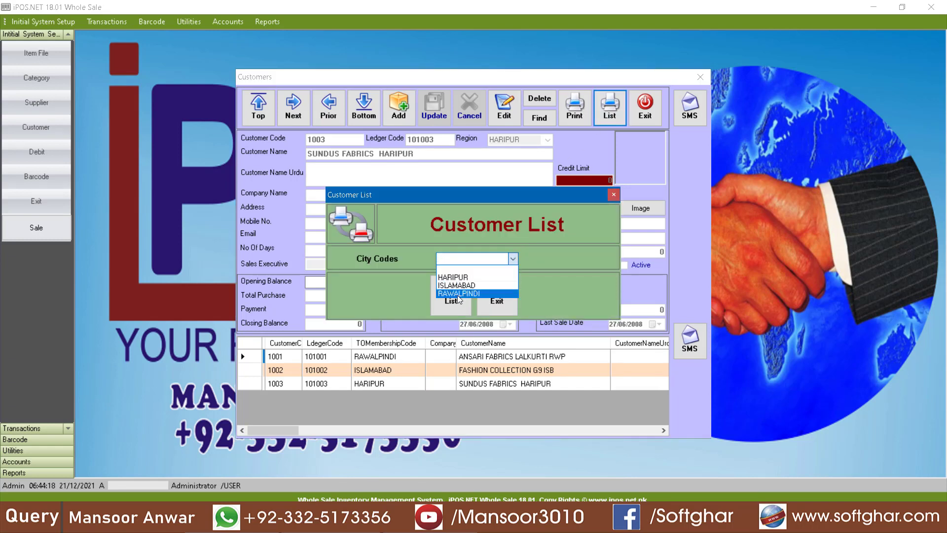
left_click(458, 293)
left_click(450, 302)
left_click(534, 342)
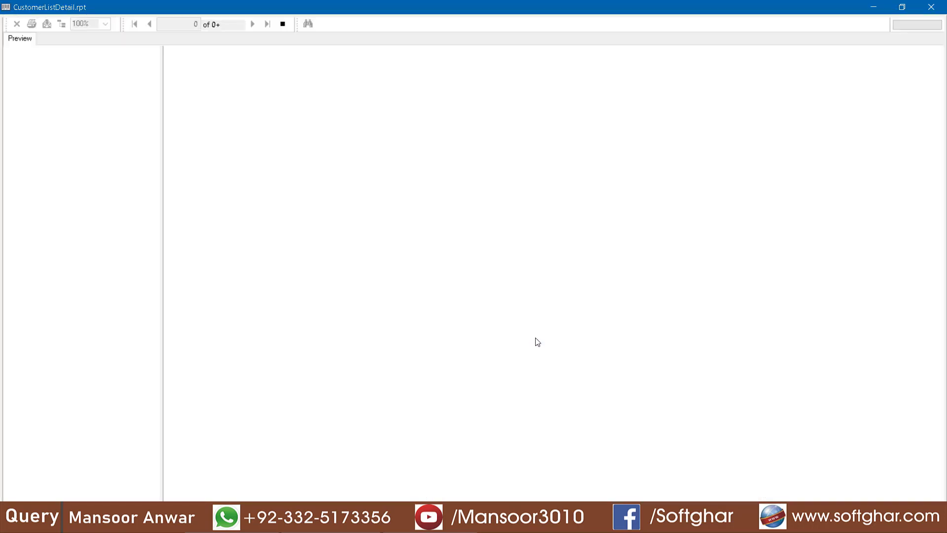
left_click(360, 139)
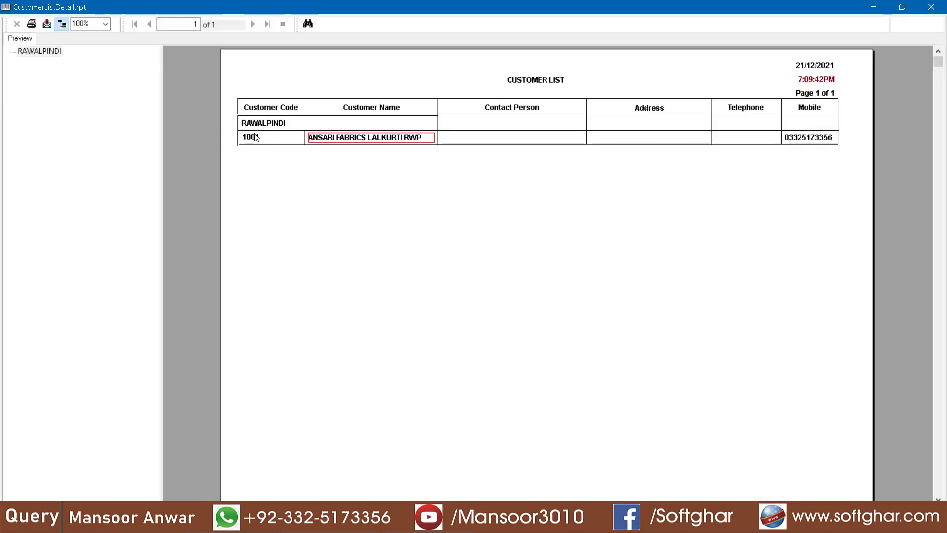
left_click(937, 8)
left_click(497, 297)
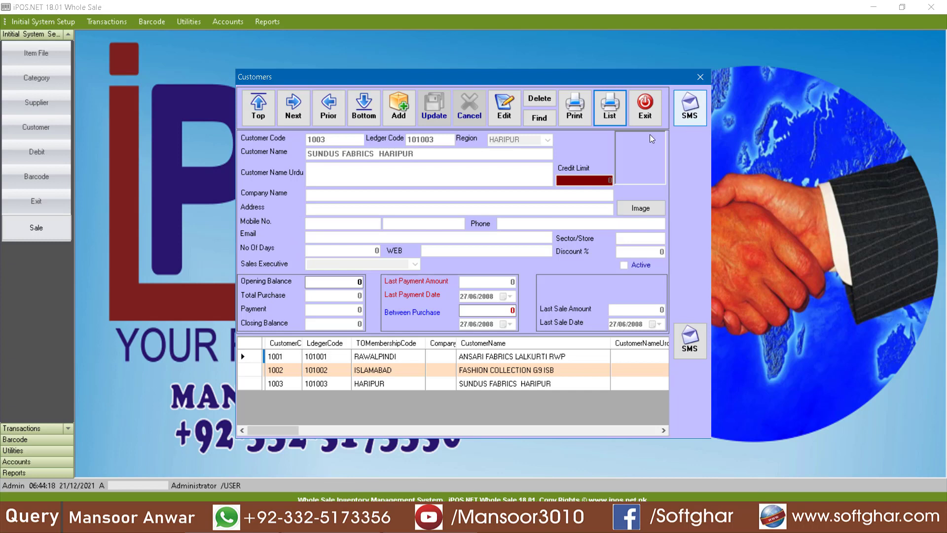
left_click(540, 98)
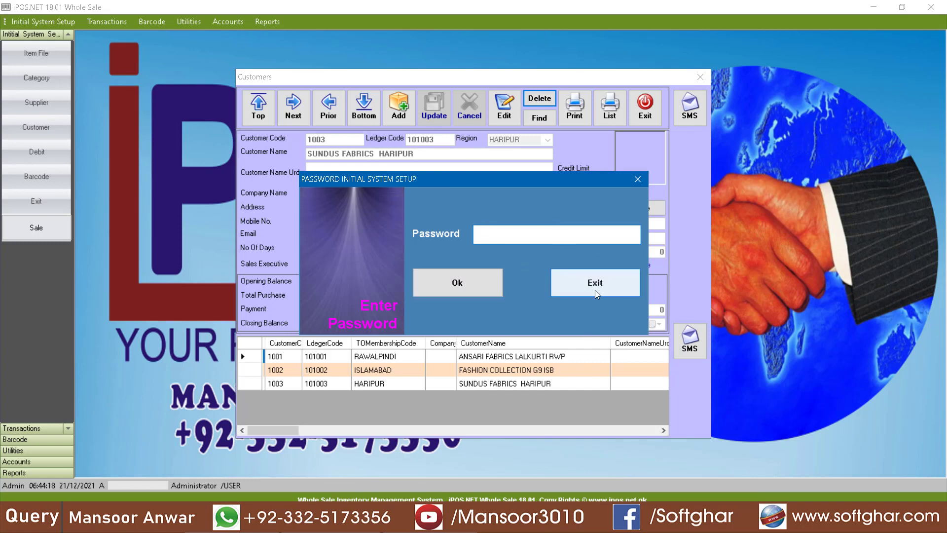
Step: Cancel the setup password prompt, exit the Customers form, and open the Initial System Setup menu
left_click(596, 293)
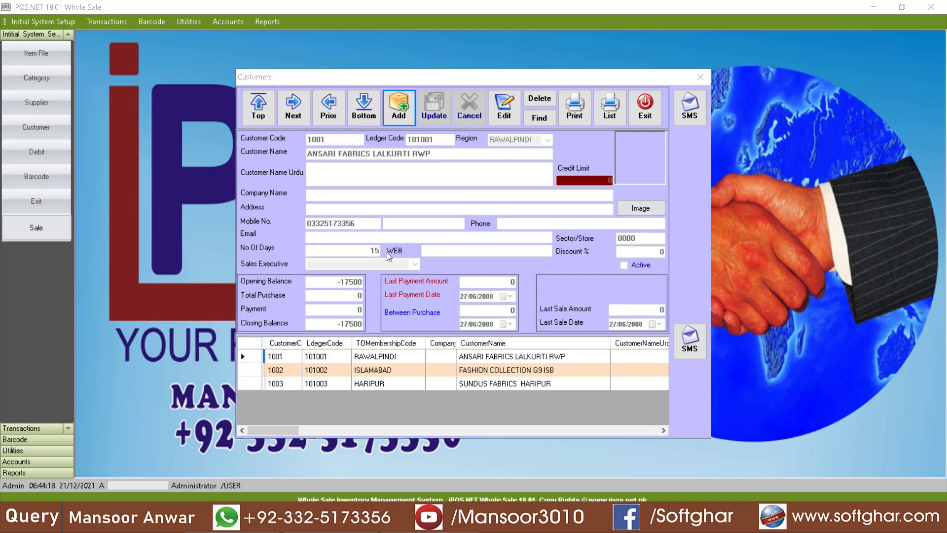
left_click(648, 111)
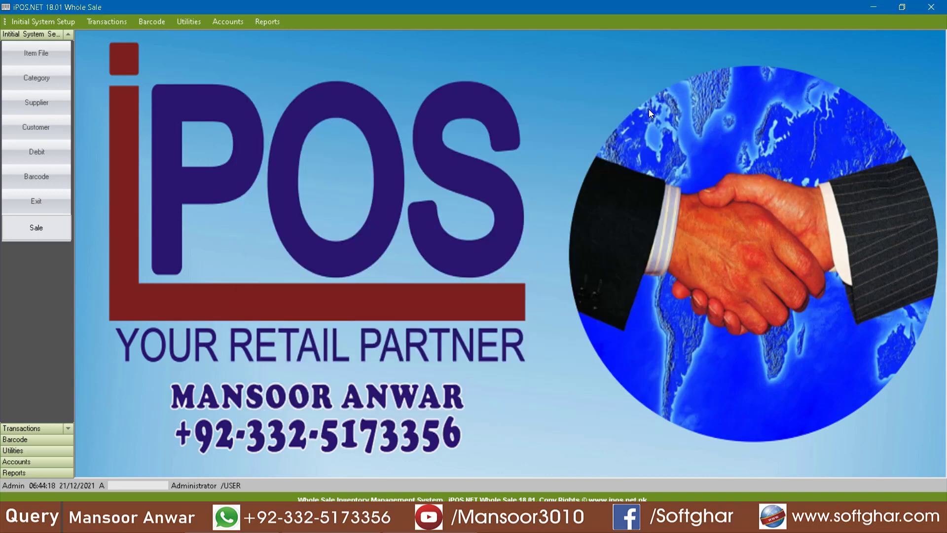
left_click(47, 21)
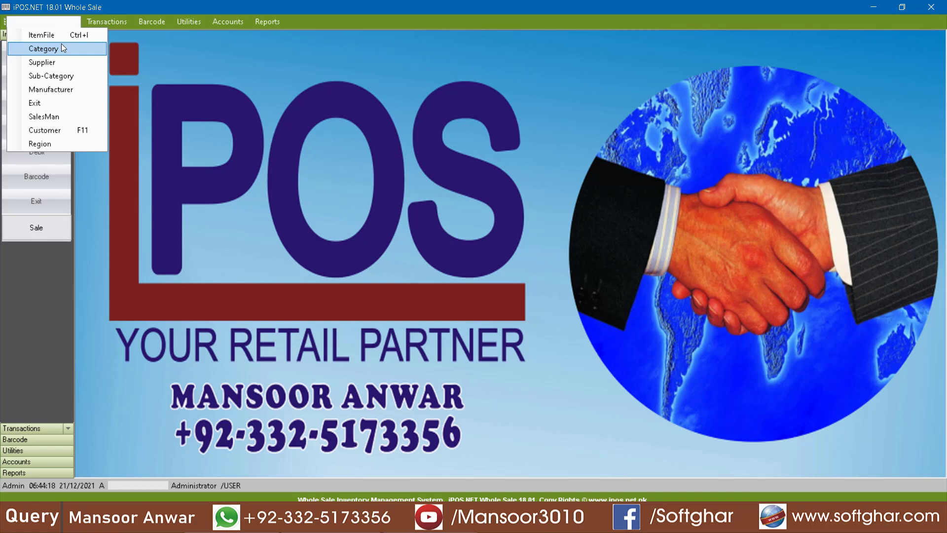
Step: Add category 01 COTTON in the Category setup
left_click(44, 48)
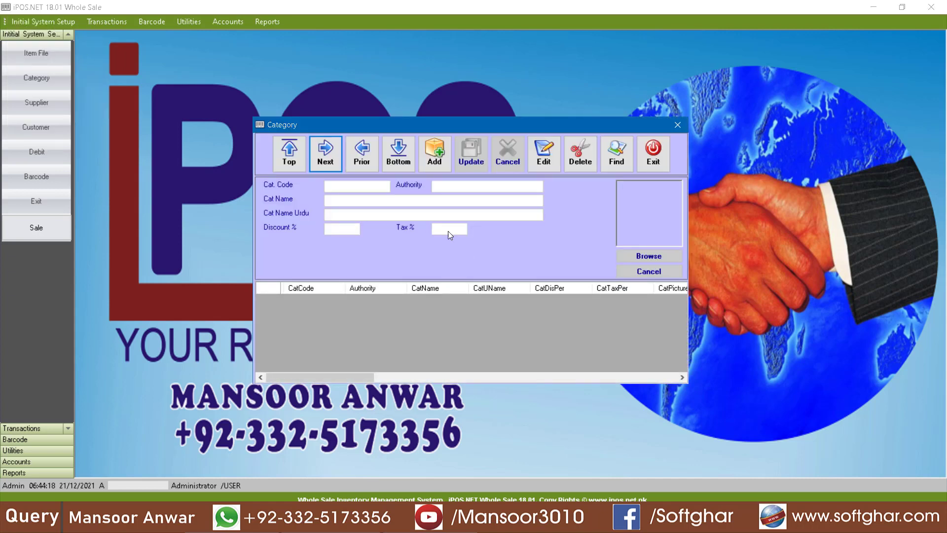
left_click(437, 170)
left_click(355, 203)
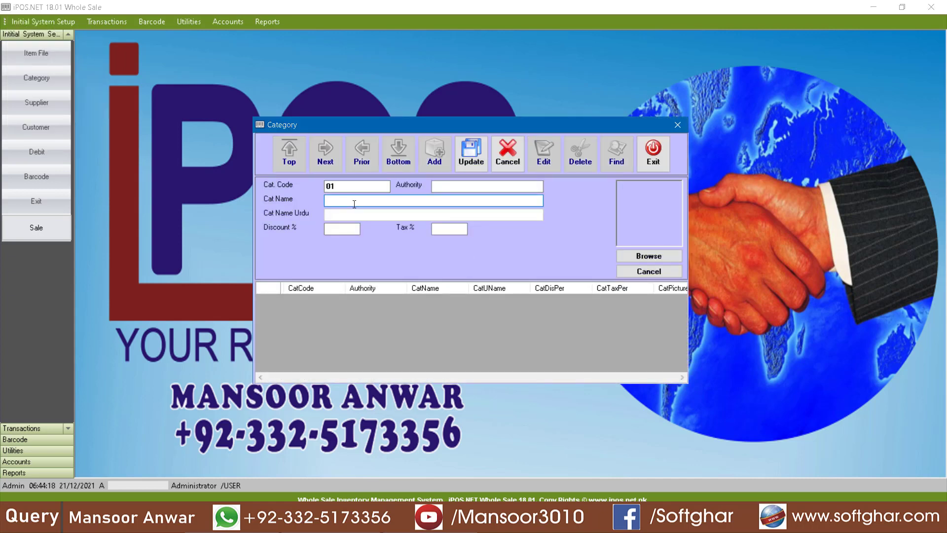
type("COTTON")
left_click(471, 153)
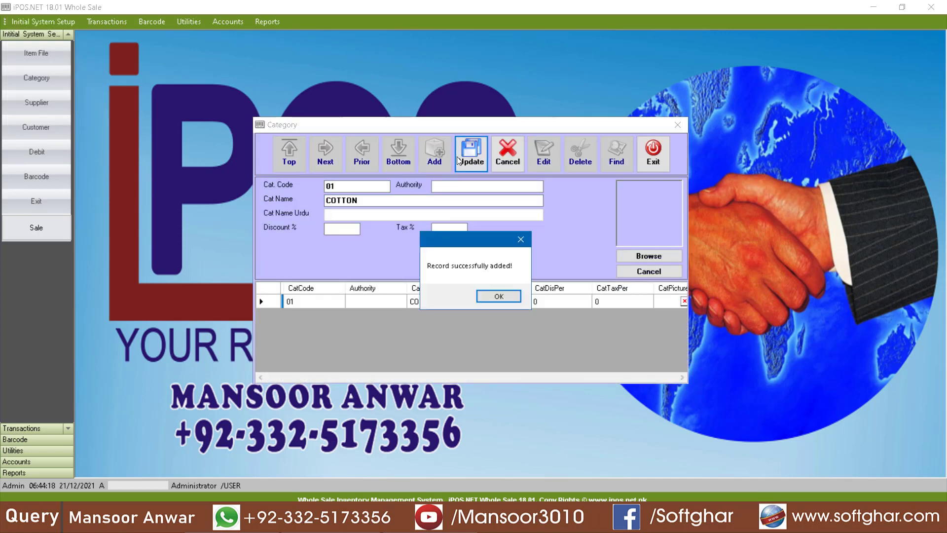
left_click(499, 296)
Step: Add category 02 WASH N WEAR and close the Category form
left_click(434, 156)
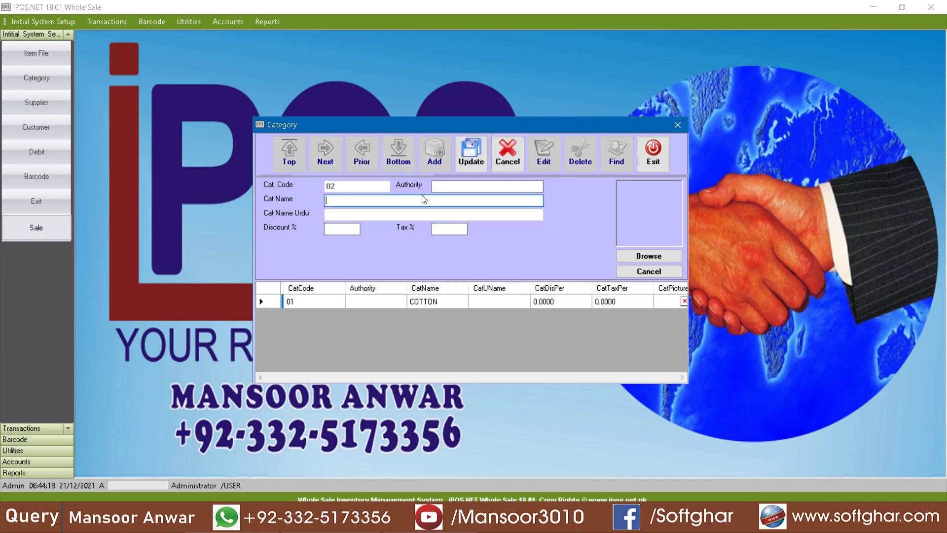
type("WASH N WEAR")
left_click(466, 161)
left_click(498, 297)
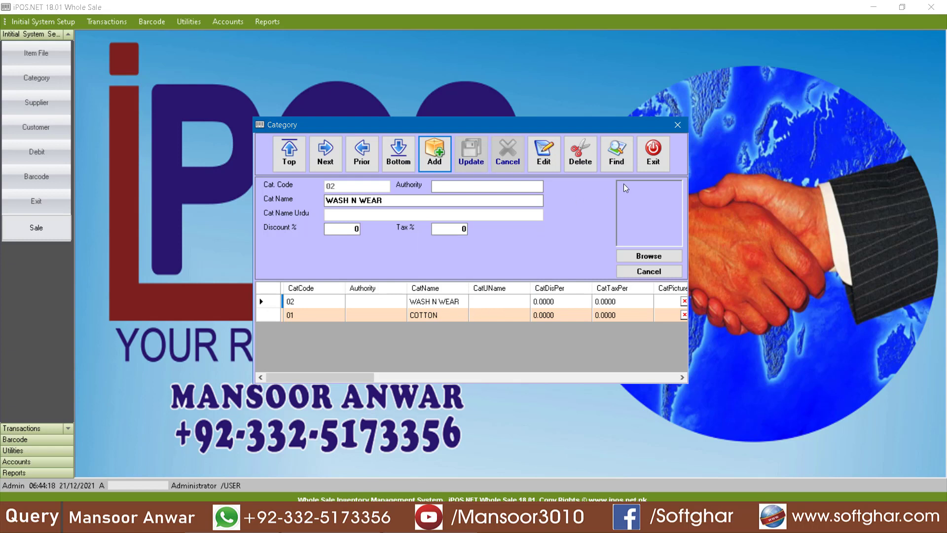
left_click(665, 163)
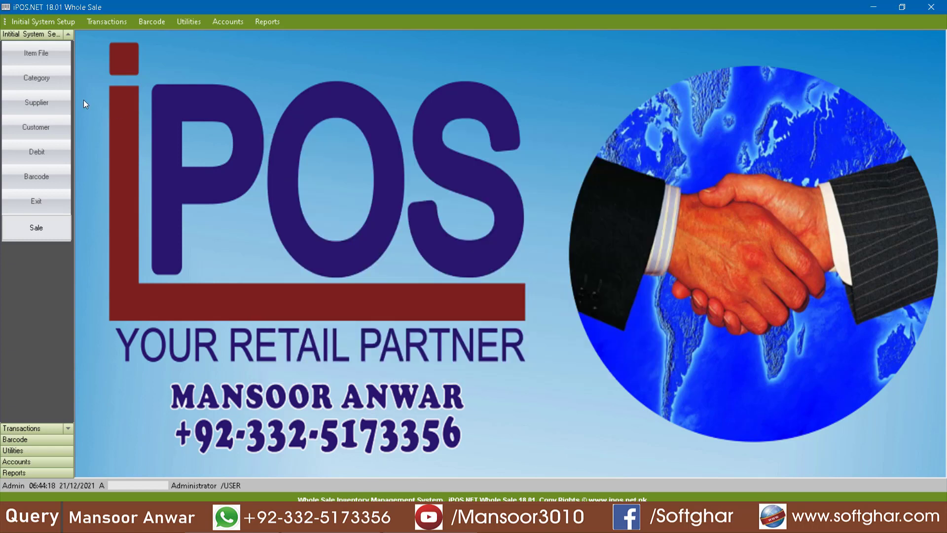
Step: Open the Item File window from the initial system setup entries
left_click(49, 57)
key("Escape")
left_click(42, 22)
left_click(44, 35)
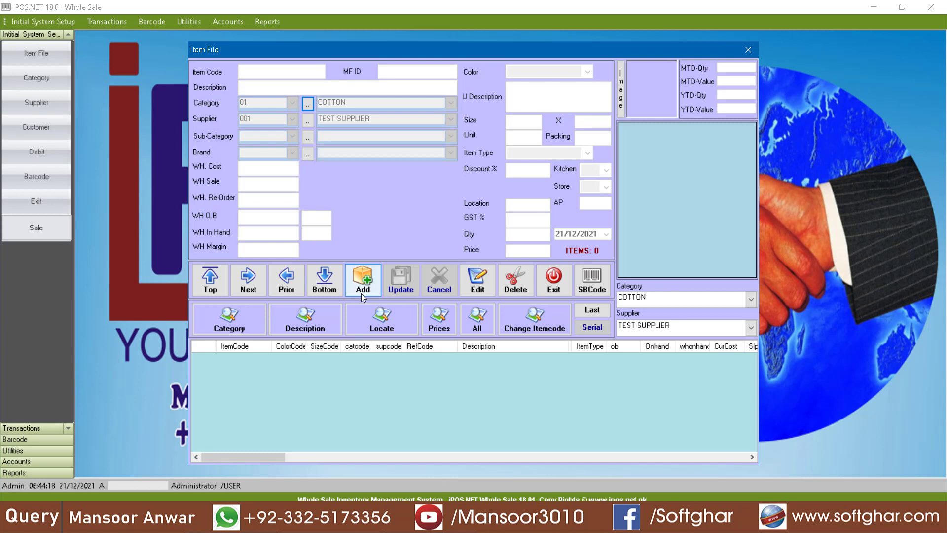
Step: Start new item 1001 described as 'GUL AHMAD COTTON' in the COTTON category
left_click(362, 292)
type("1")
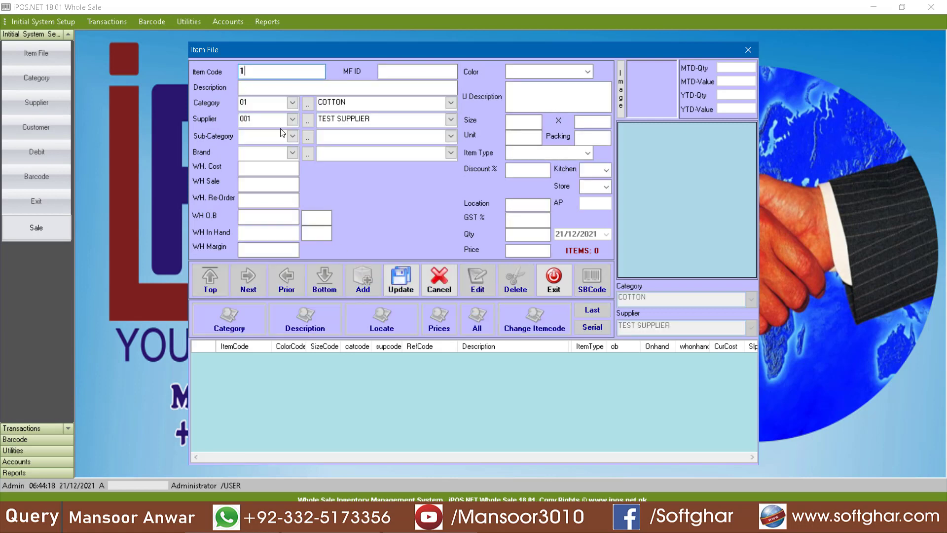
type("001")
key("Return")
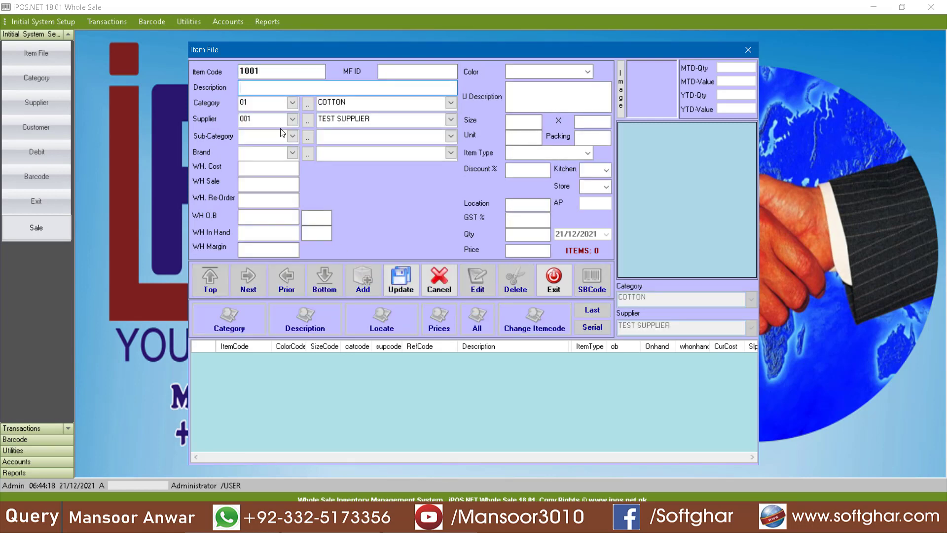
type("GUL AHMAD COTTON")
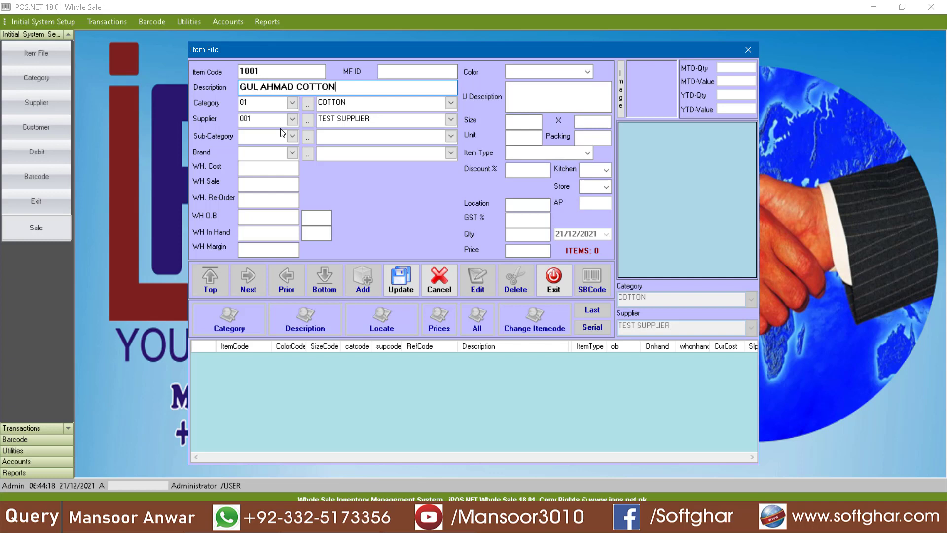
key("Return")
left_click(276, 102)
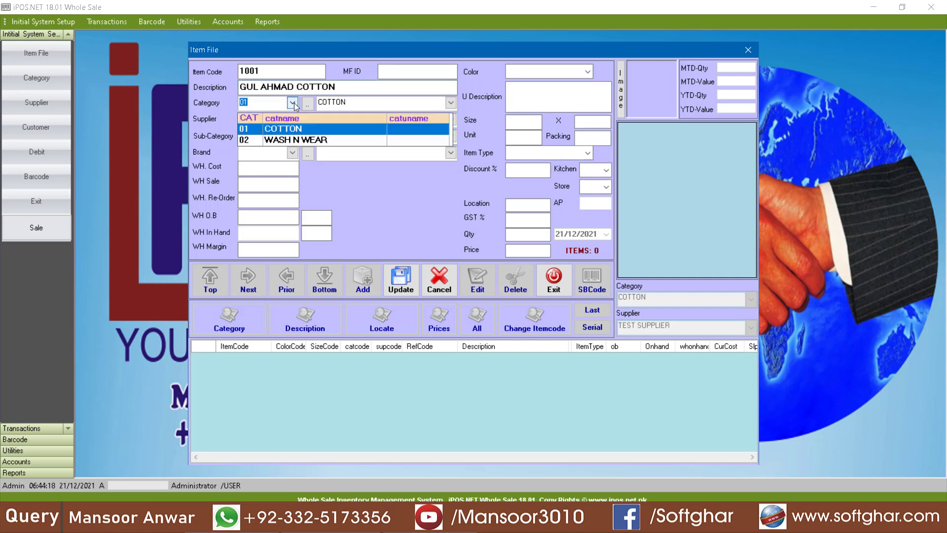
left_click(308, 129)
Step: Clear the supplier and set wholesale cost 150 and wholesale sale 170
left_click(293, 119)
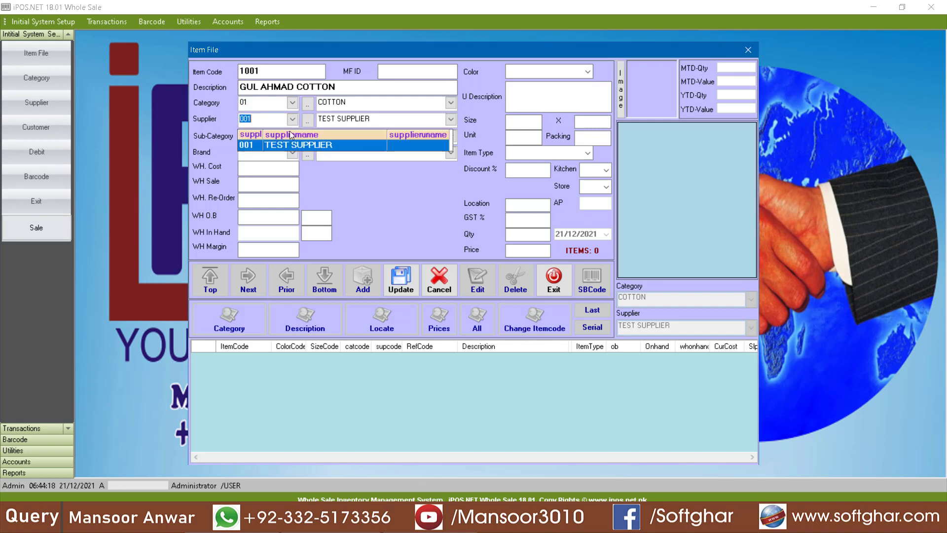
key("BackSpace")
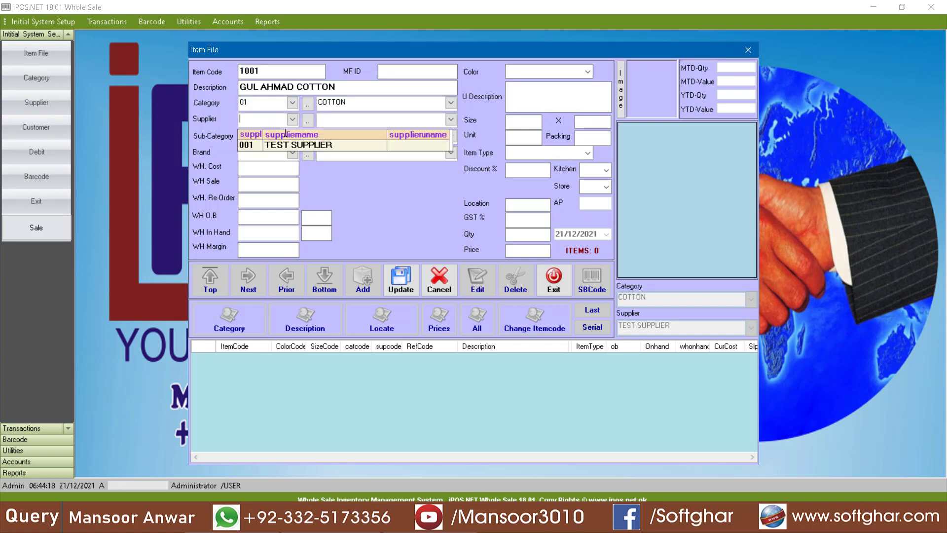
left_click(274, 170)
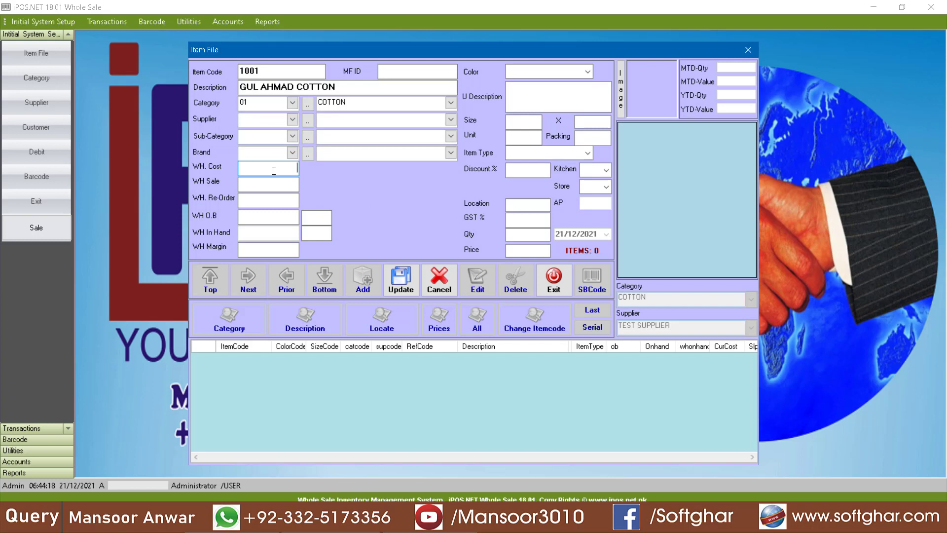
type("150")
key("Return")
type("170")
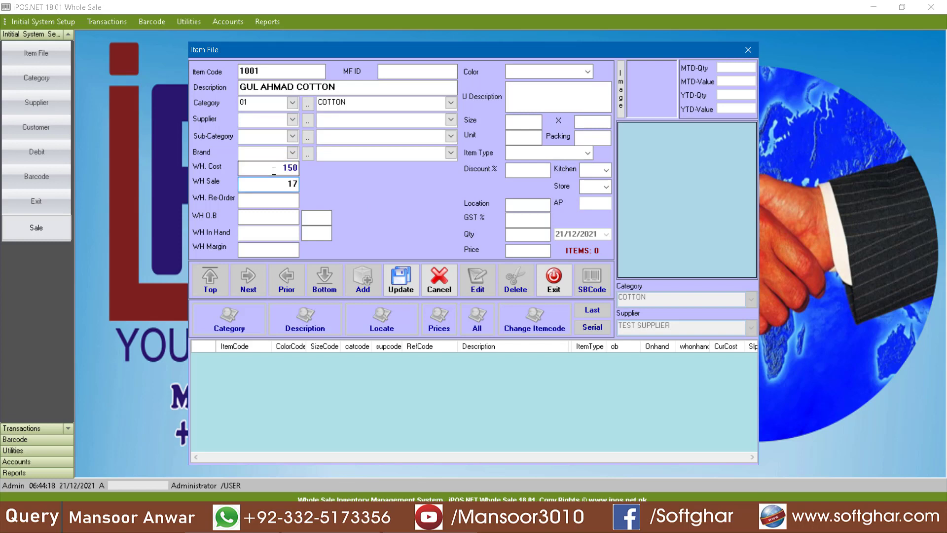
Step: Set size 1, unit MTR and re-order 500, then save the item and confirm
left_click(524, 140)
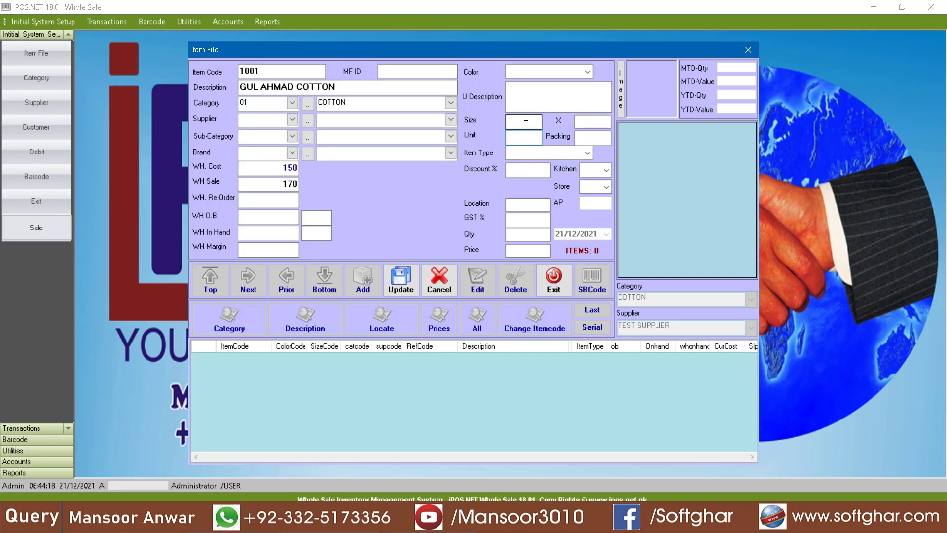
left_click(527, 125)
type("1")
left_click(520, 141)
type("MTR")
left_click(289, 200)
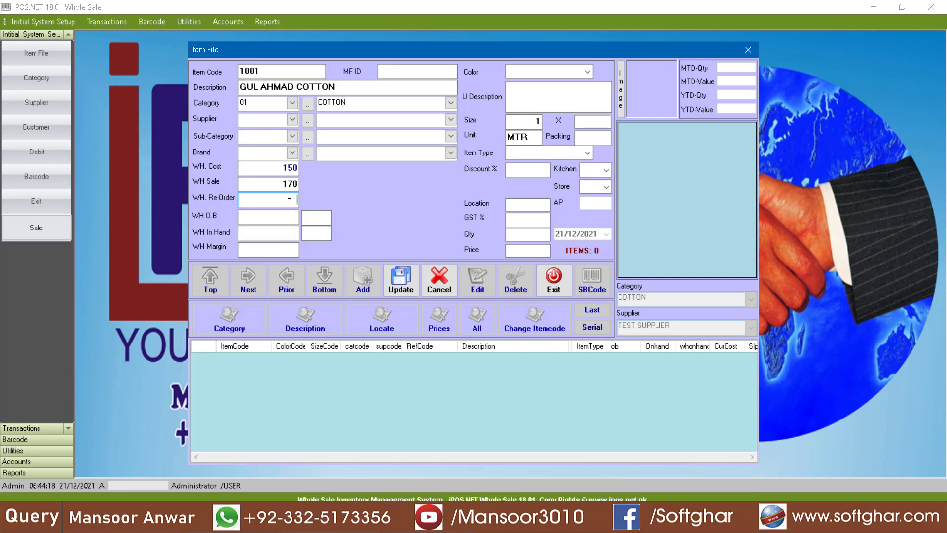
type("500")
left_click(401, 72)
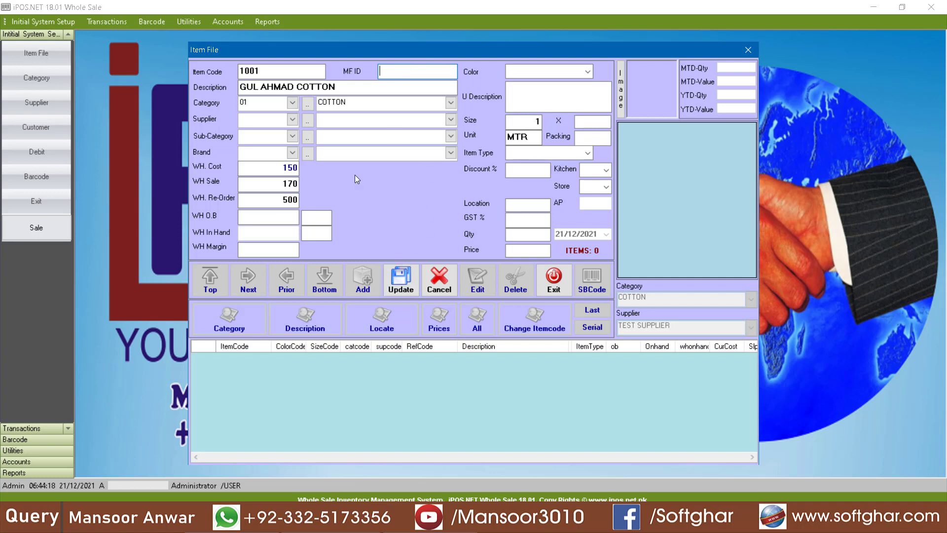
left_click(401, 280)
left_click(488, 296)
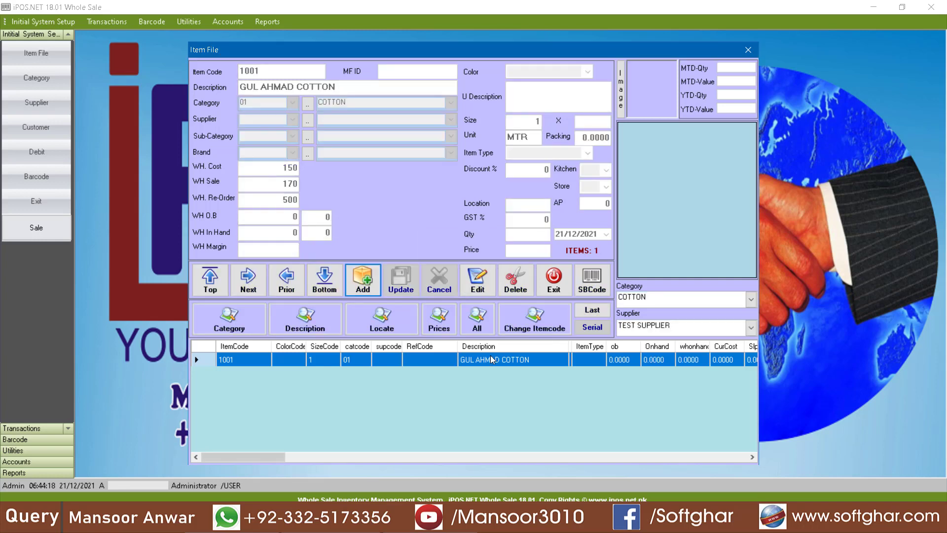
Step: Add new item 1002 'SS WASH N WEAR' in the WASH N WEAR category
left_click(363, 279)
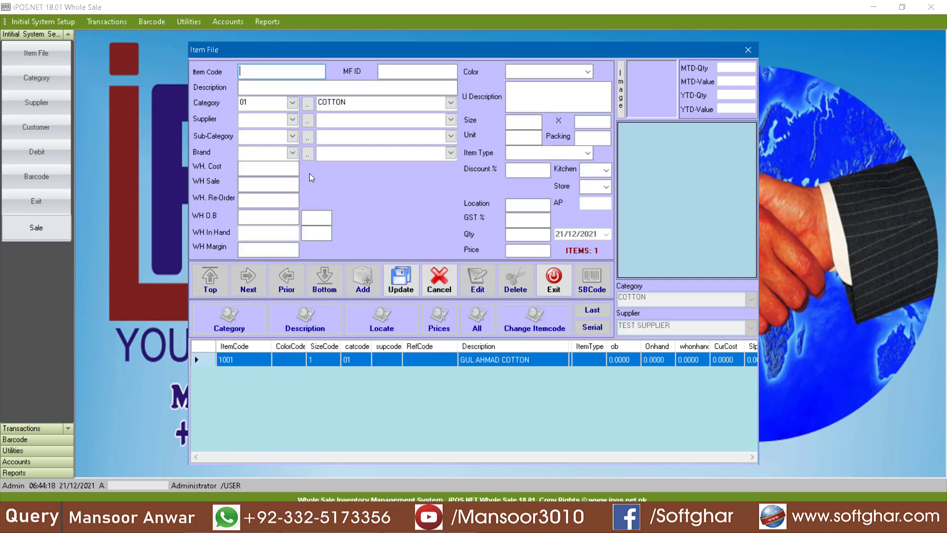
type("1002")
key("Return")
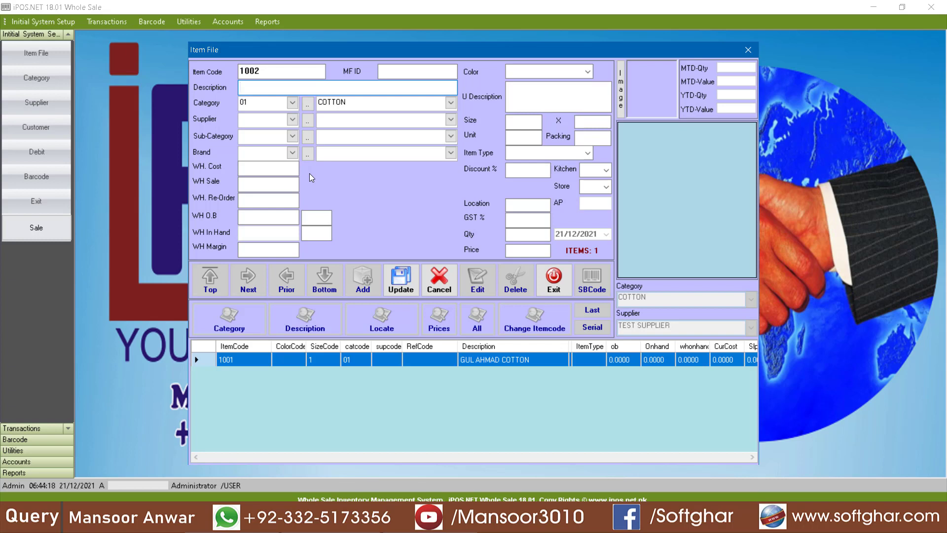
type("SS WASH N WEAR")
left_click(291, 104)
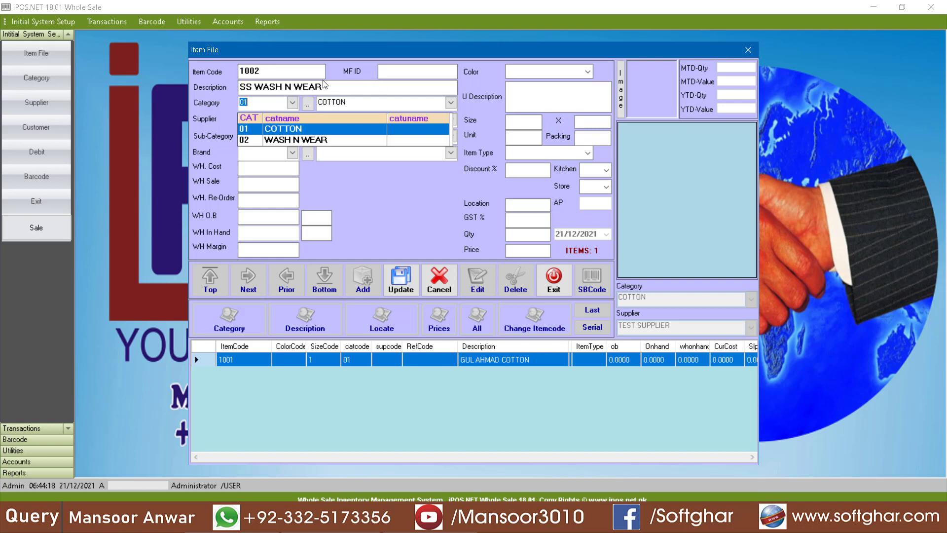
left_click(271, 88)
left_click(292, 102)
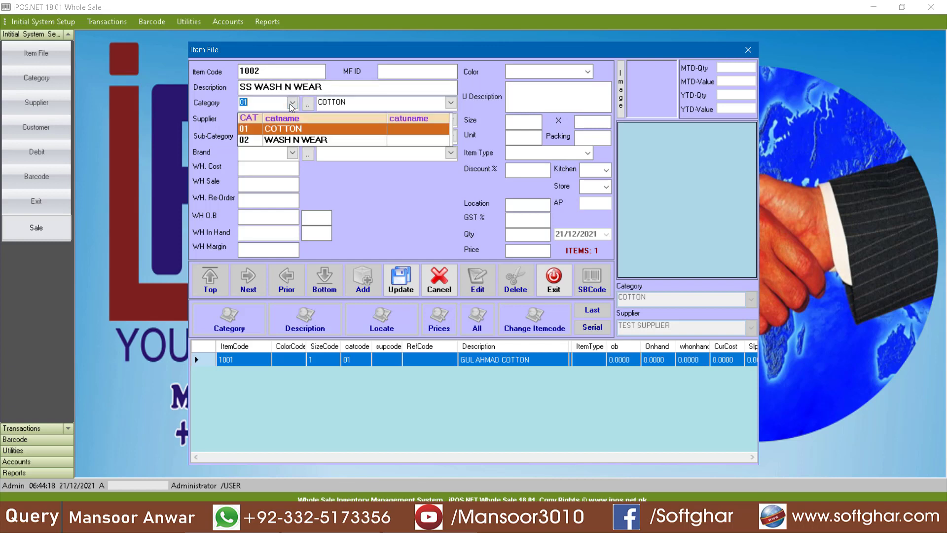
left_click(276, 136)
left_click(281, 169)
Step: Set wholesale cost 190 and wholesale sale 210 for item 1002
left_click(278, 171)
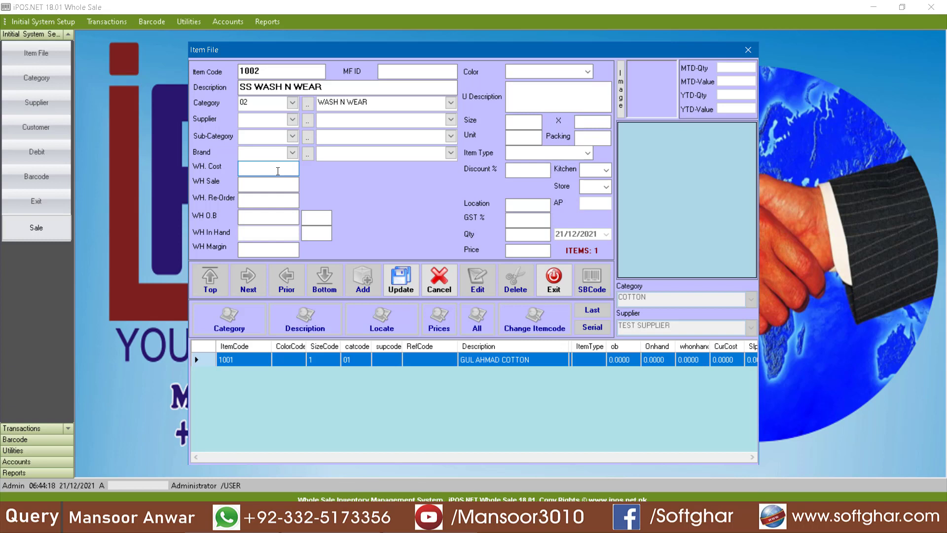
type("190")
key("Return")
type("210")
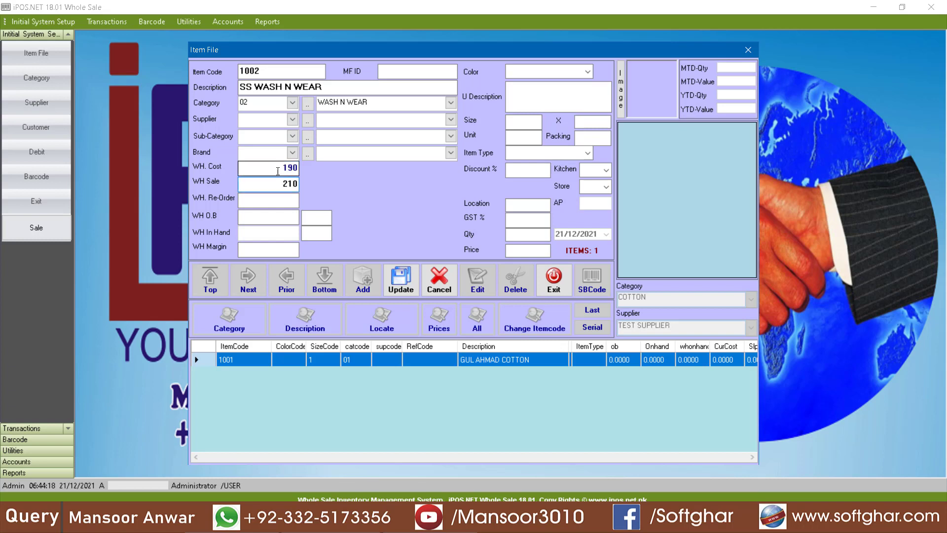
key("Return")
left_click(290, 185)
left_click(284, 200)
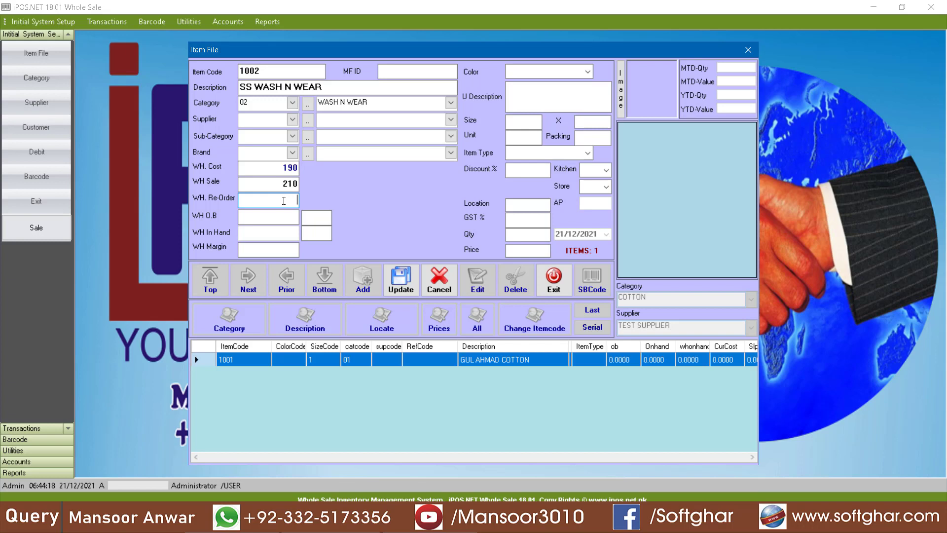
Step: Set size 1 with unit MTR, then save the item and confirm
left_click(532, 124)
type("1")
key("Return")
type("MTR")
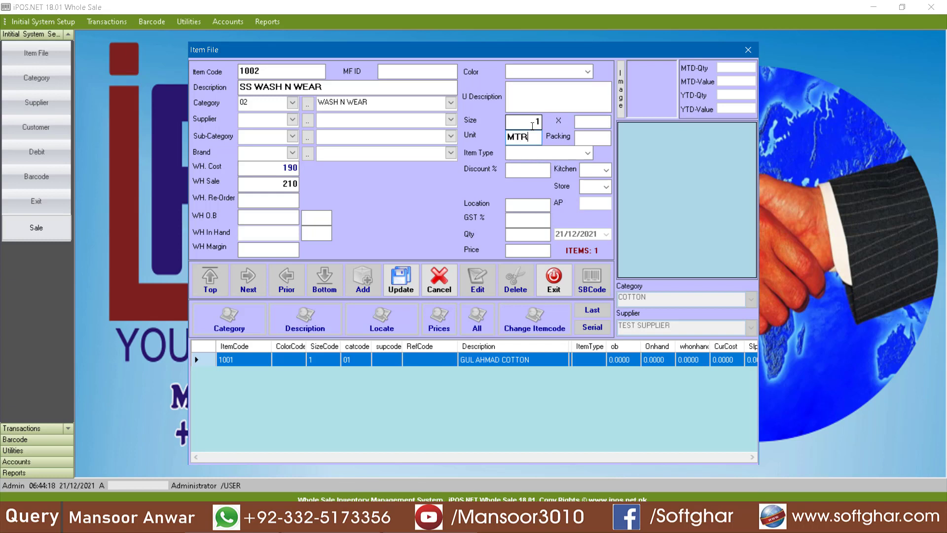
left_click(398, 290)
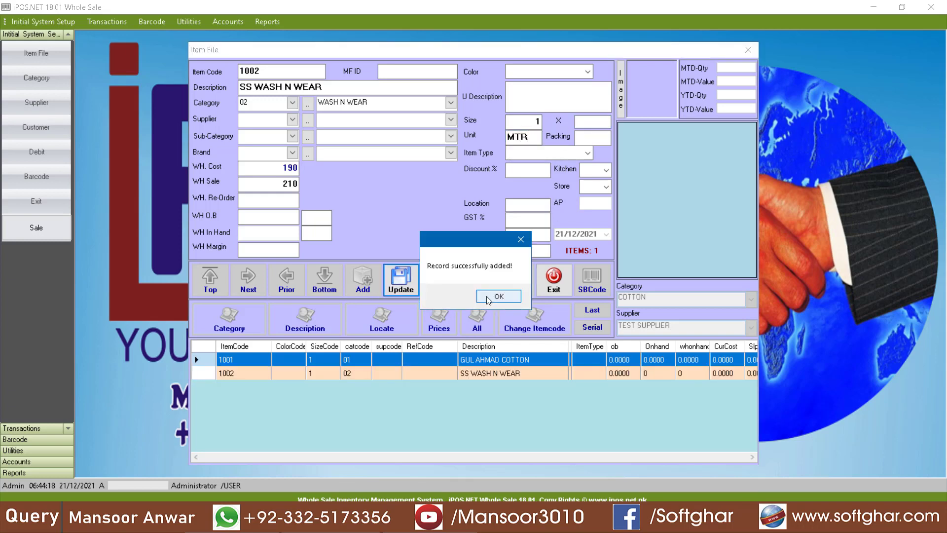
left_click(499, 296)
Step: Enter item 1003 'BOX SUIT' and assign it a newly created BOX SUIT category
type("1003")
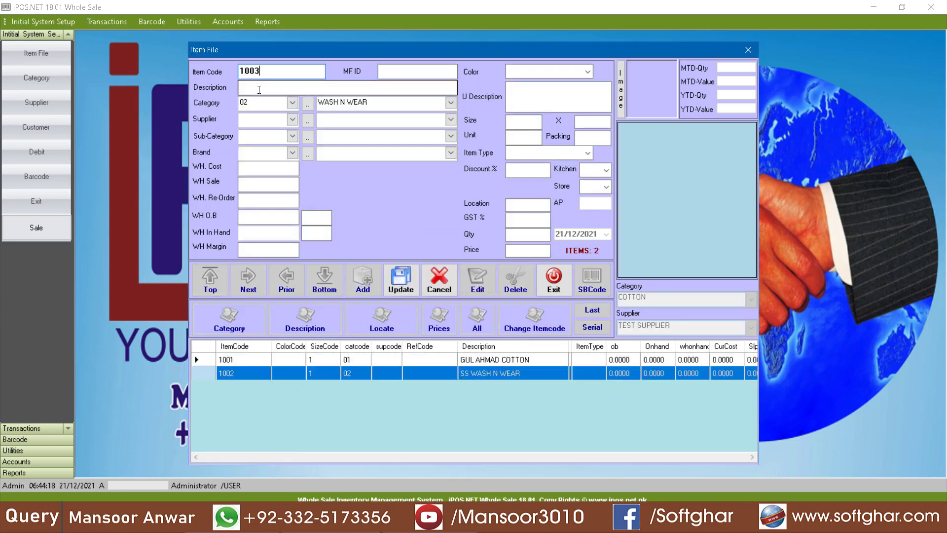
key("Return")
type("BOX SUIT")
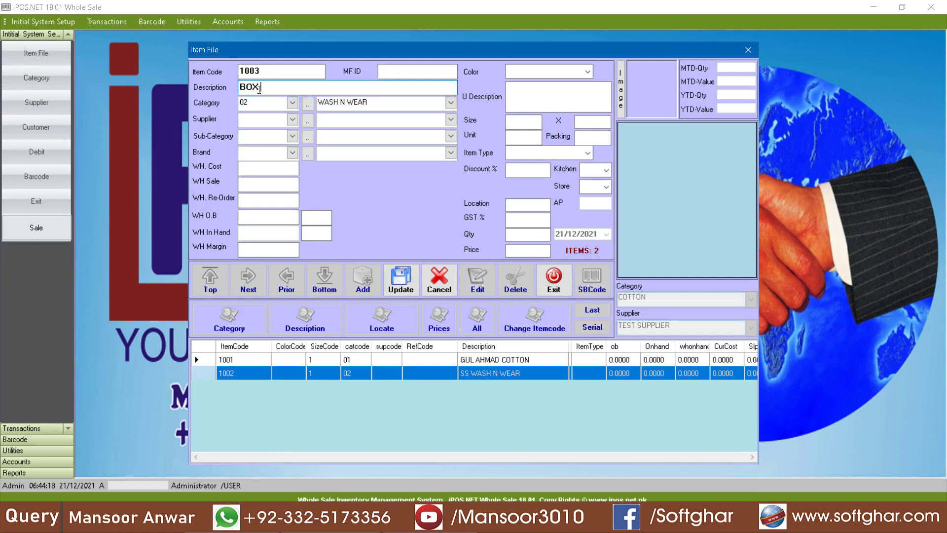
left_click(293, 103)
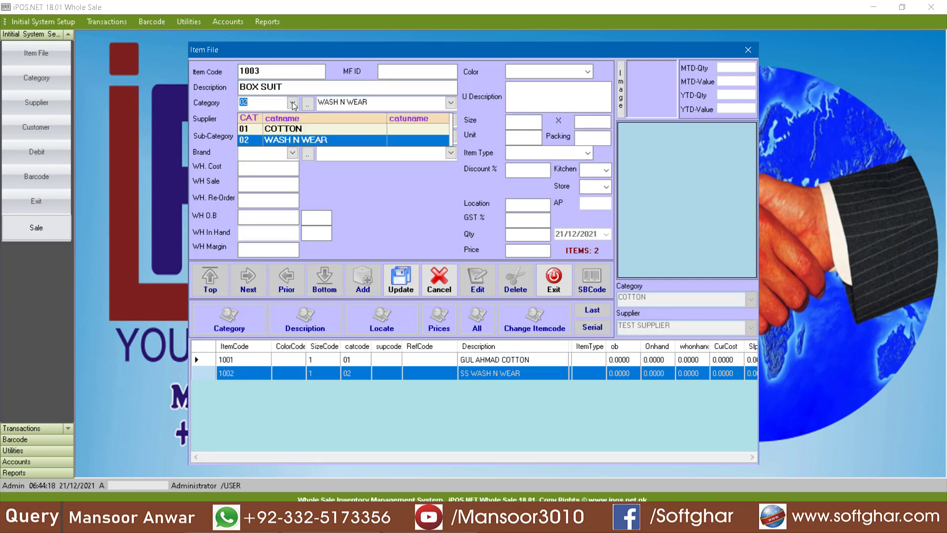
left_click(291, 142)
left_click(307, 104)
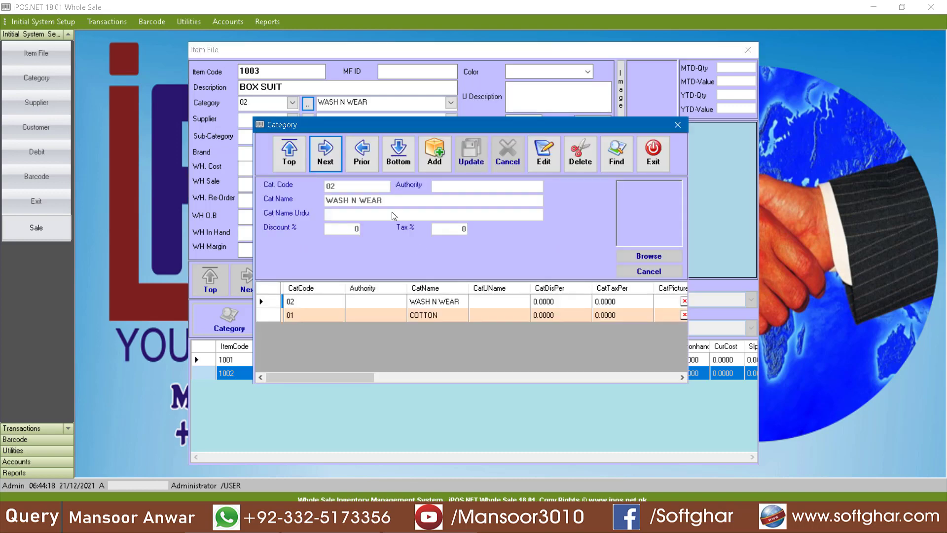
left_click(434, 152)
type("BOX SUIT")
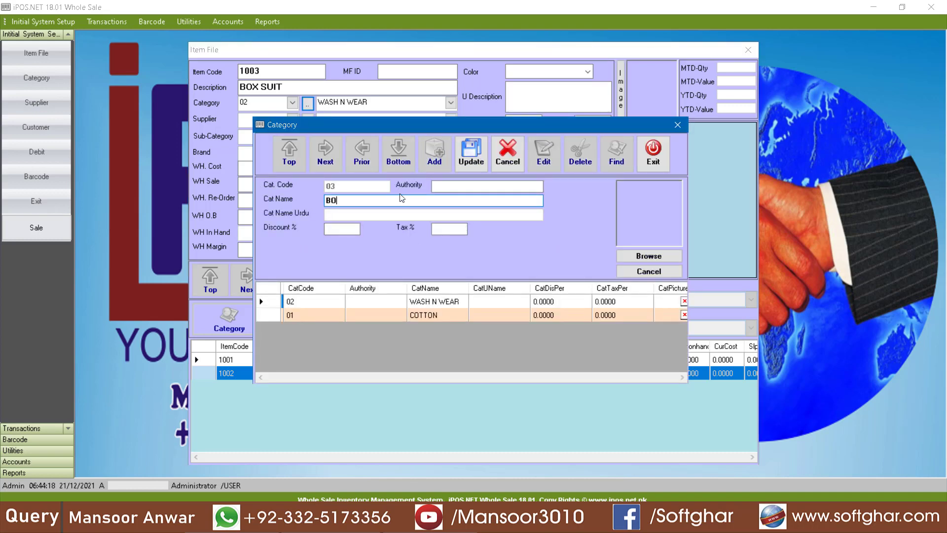
key("Return")
left_click(276, 150)
Step: Set wholesale cost 1750, wholesale sale 1950 and re-order 50
left_click(274, 169)
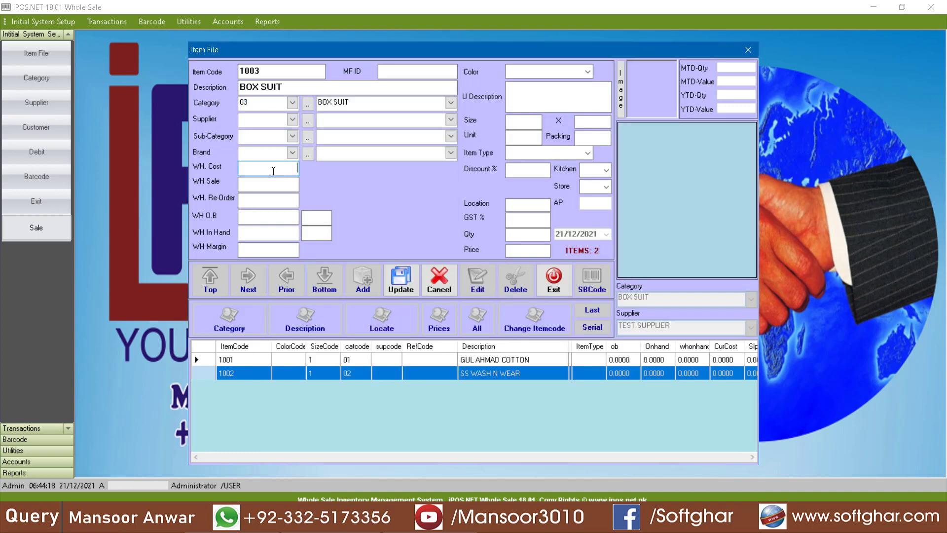
type("1750")
key("Return")
key("Return")
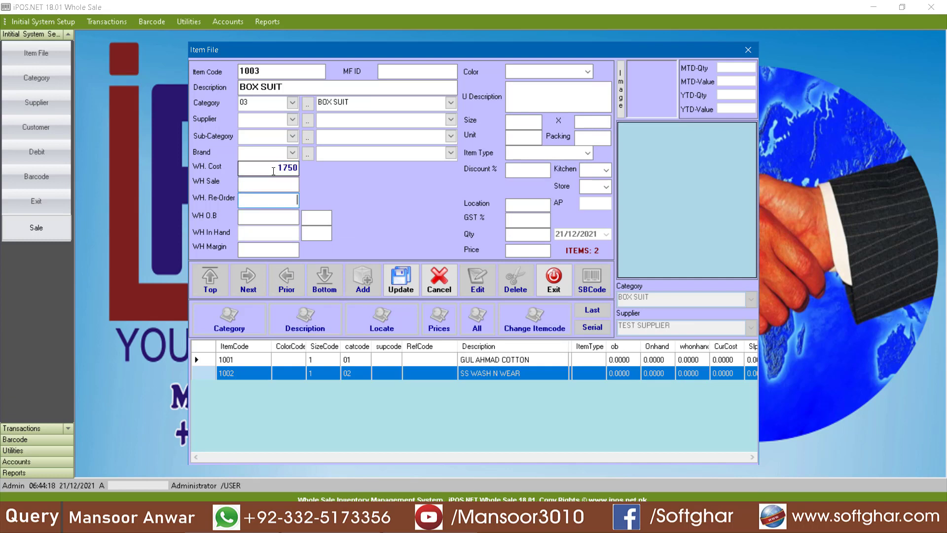
left_click(296, 185)
type("1")
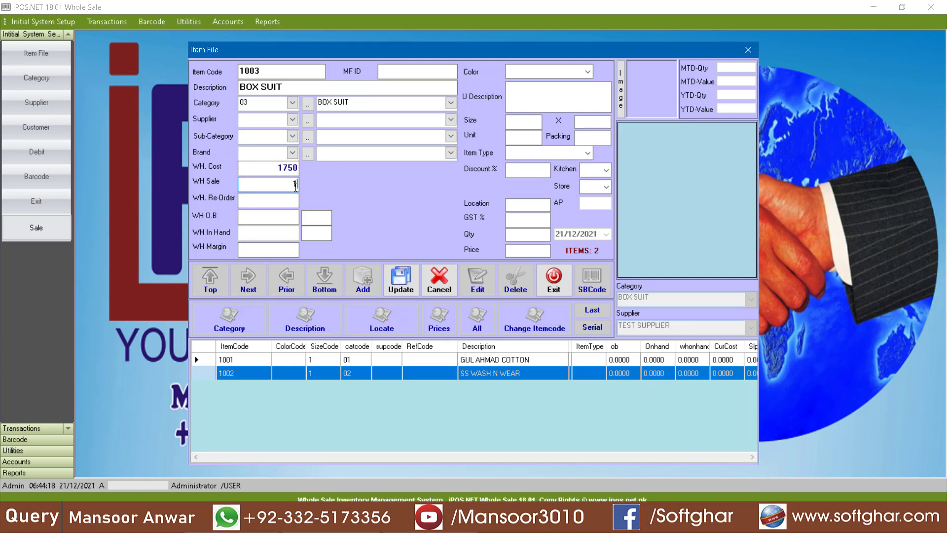
type("950")
key("Return")
type("50")
Step: Set size 1 with unit ST, save and confirm the item, then exit the Item File
left_click(522, 120)
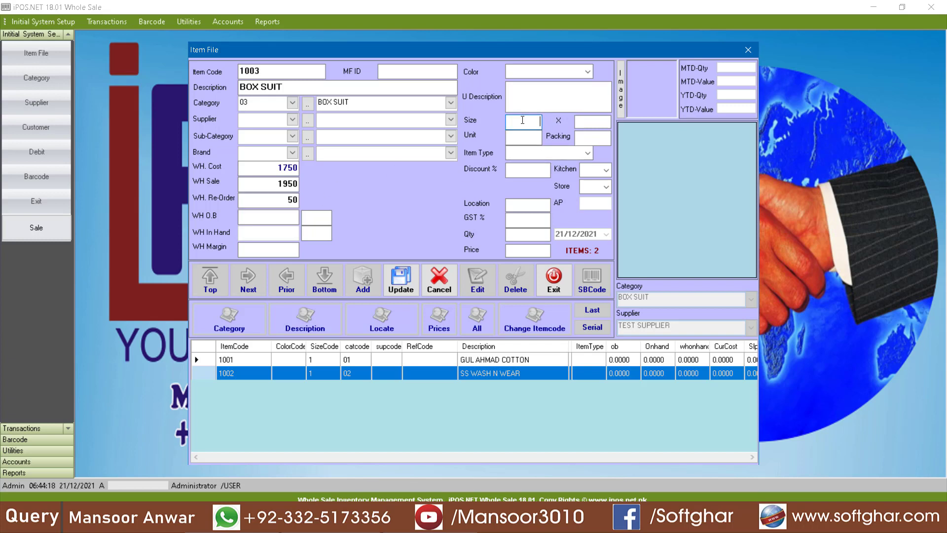
type("1")
key("Return")
type("ST")
left_click(399, 284)
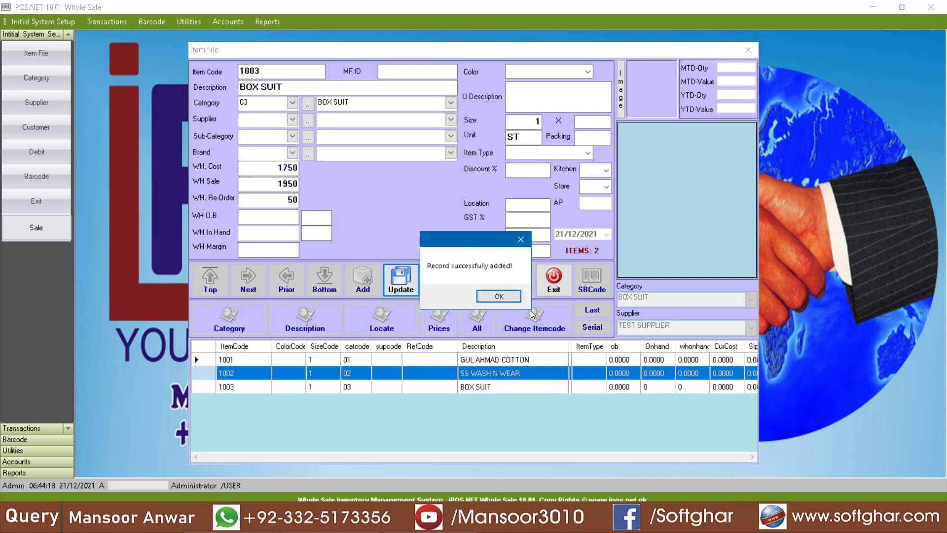
left_click(514, 298)
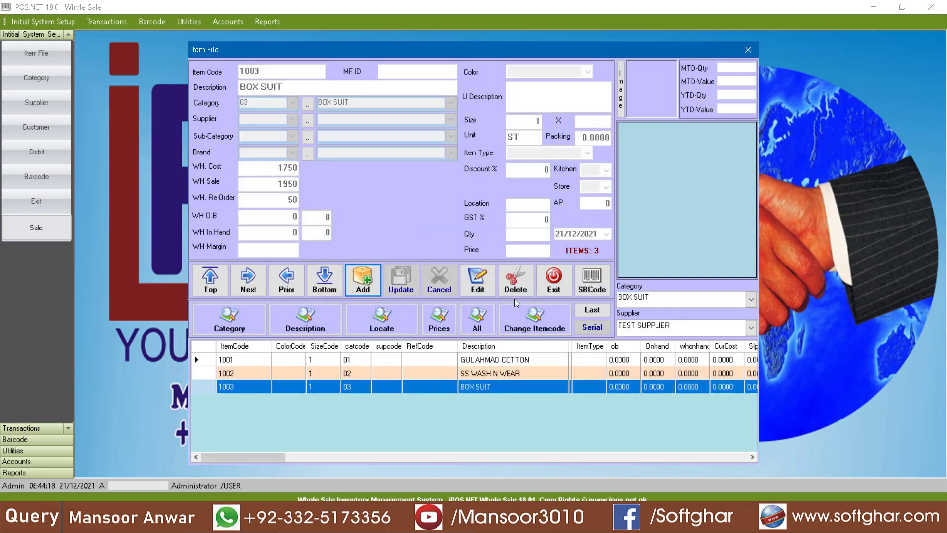
left_click(560, 289)
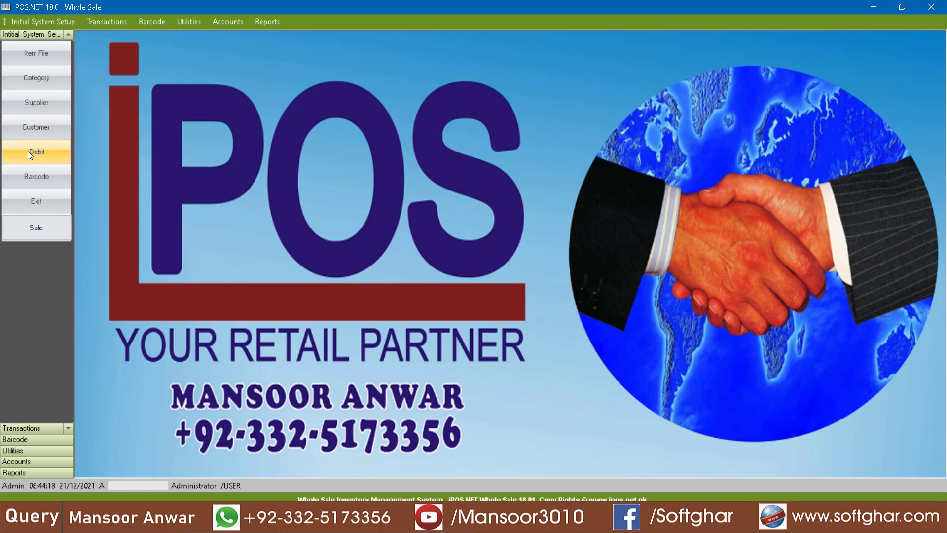